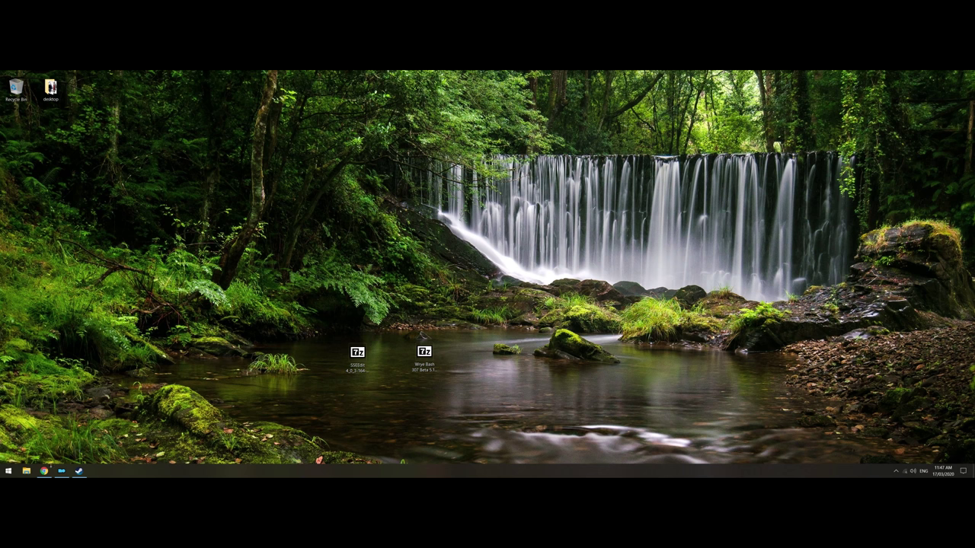
Review the available SSEEdit and Wrye Bash download files on their Nexus Mods pages.
click(44, 471)
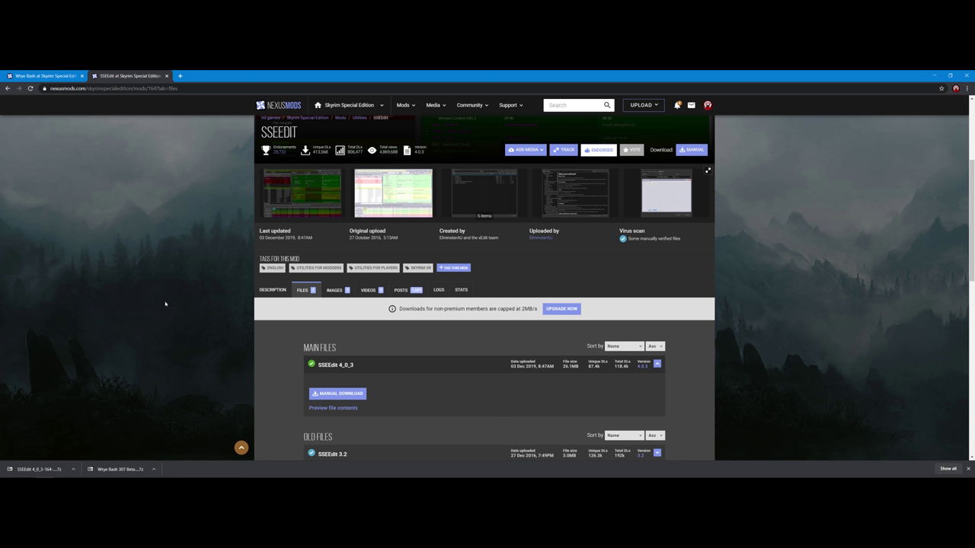
scroll(165, 303, up, 1)
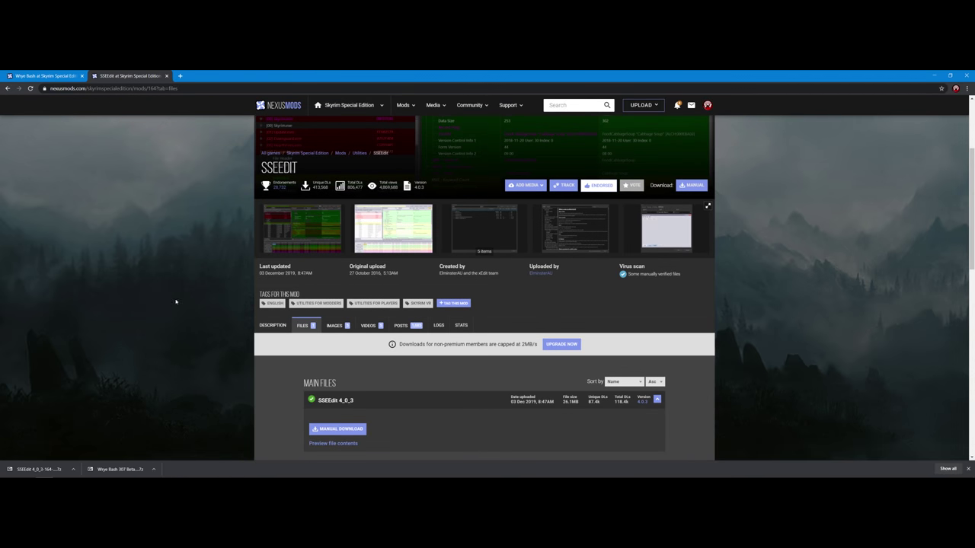
scroll(383, 340, down, 2)
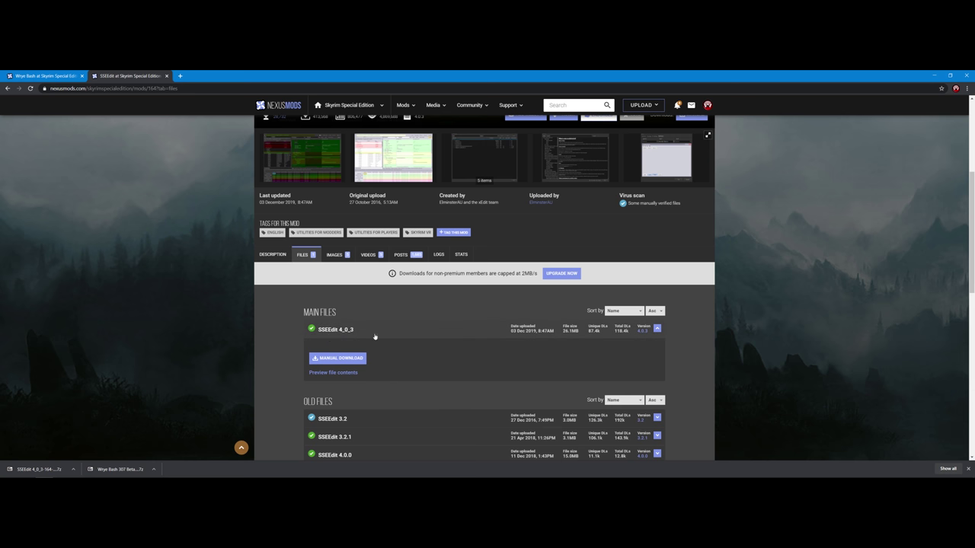
scroll(376, 342, down, 2)
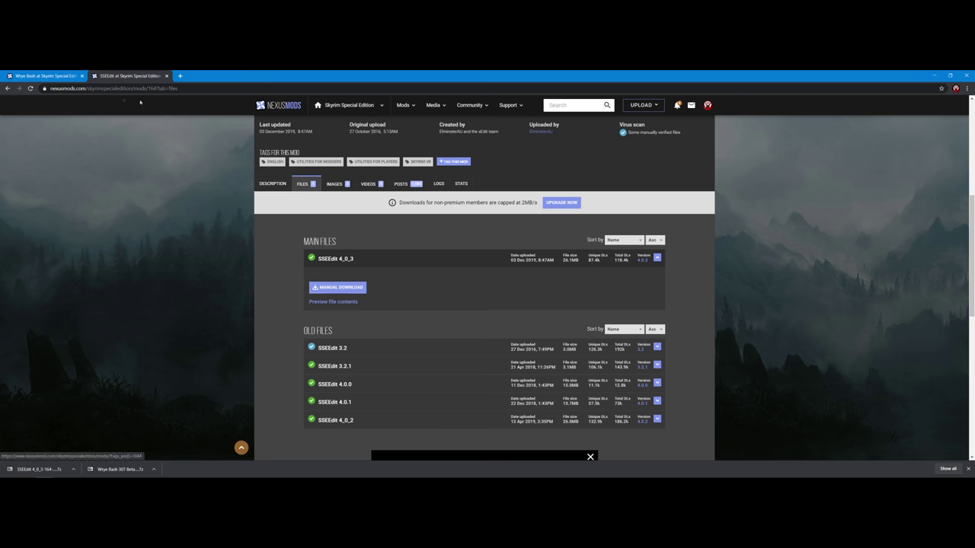
click(43, 76)
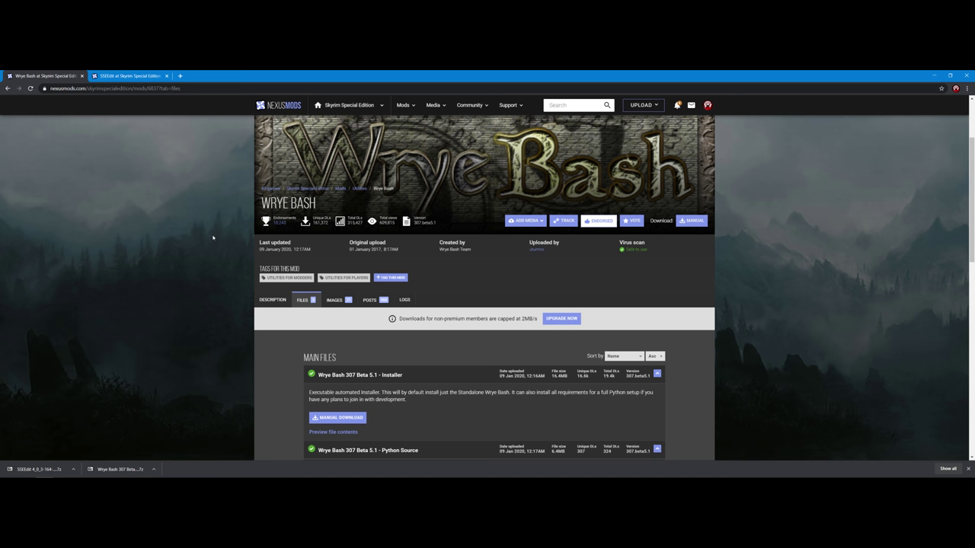
scroll(212, 238, down, 3)
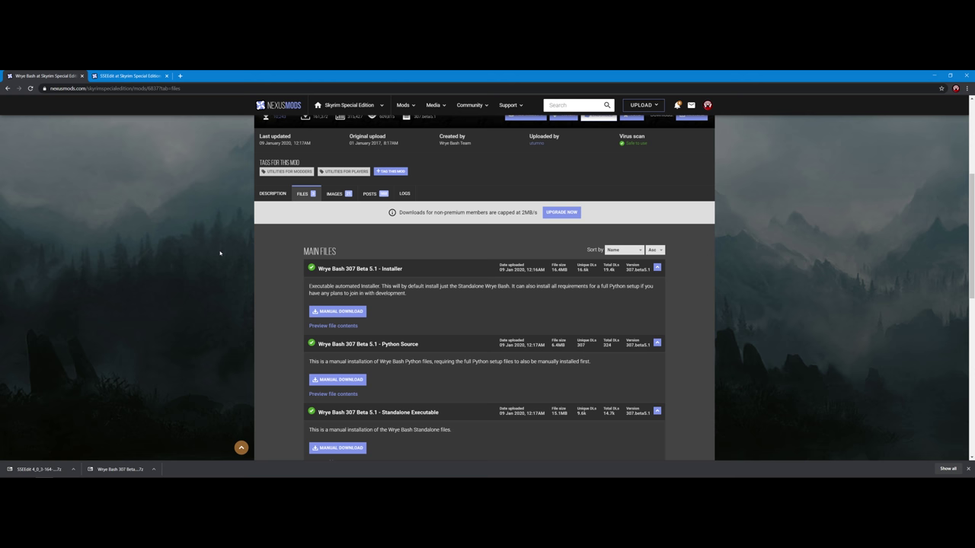
scroll(220, 254, up, 1)
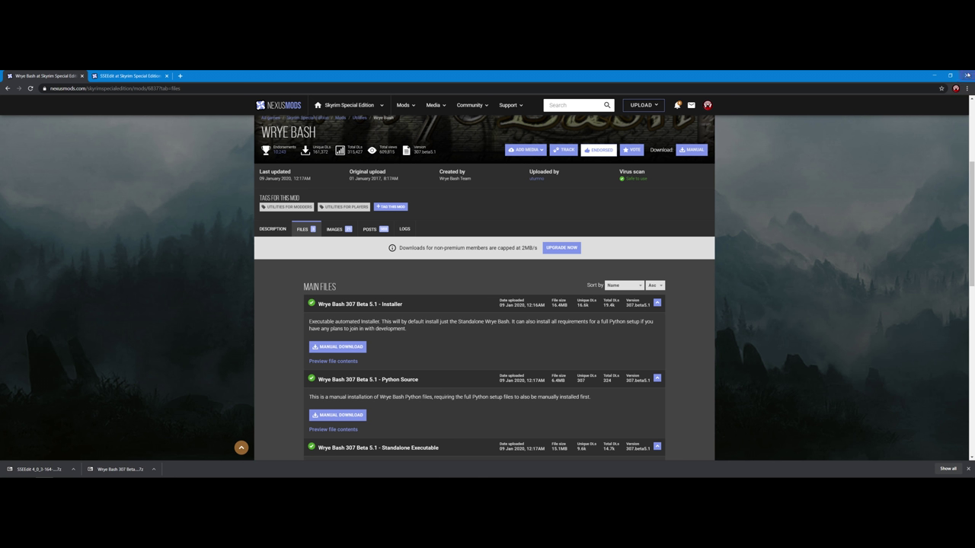
click(967, 76)
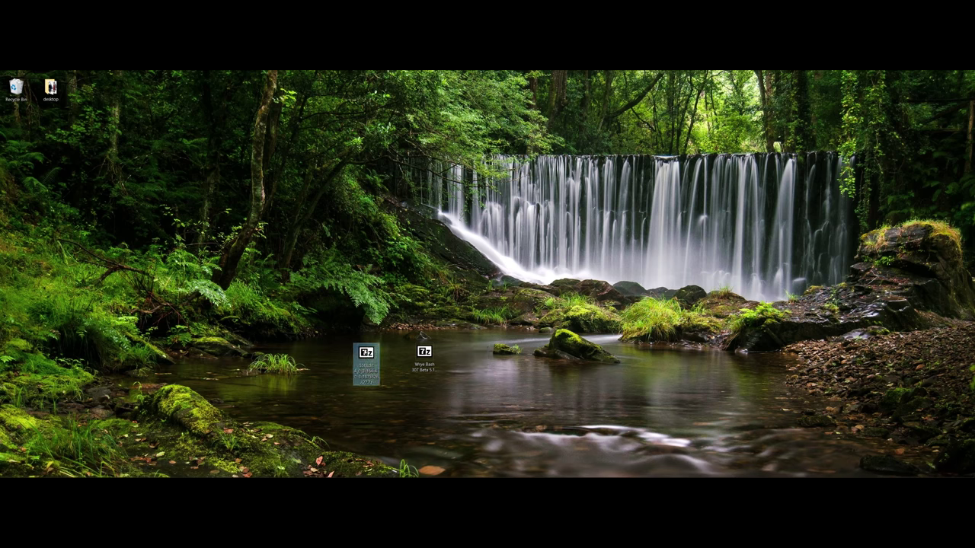
Open the SSEEdit archive from the desktop and create a folder named SSEEdit on the Hybrid Disk (D:).
double_click(367, 352)
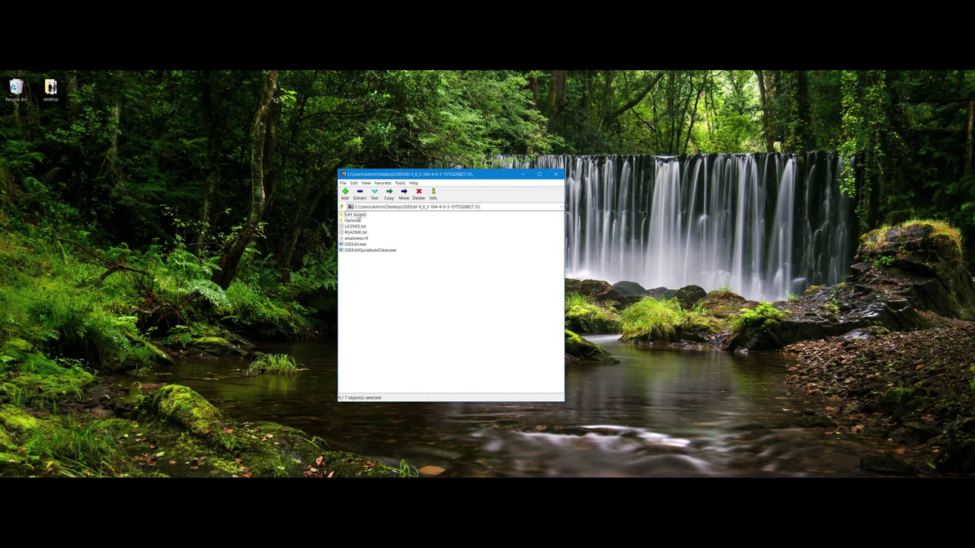
drag(426, 174, 660, 172)
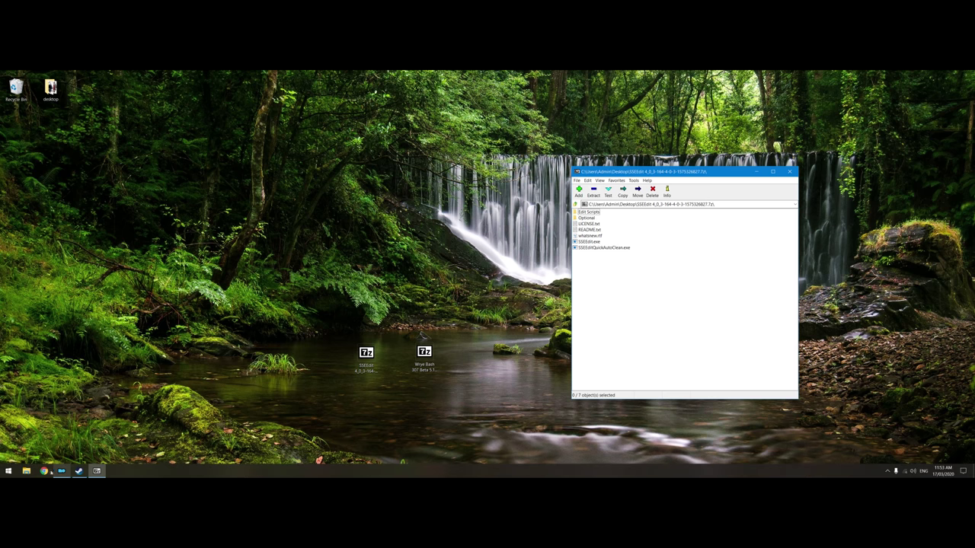
click(27, 470)
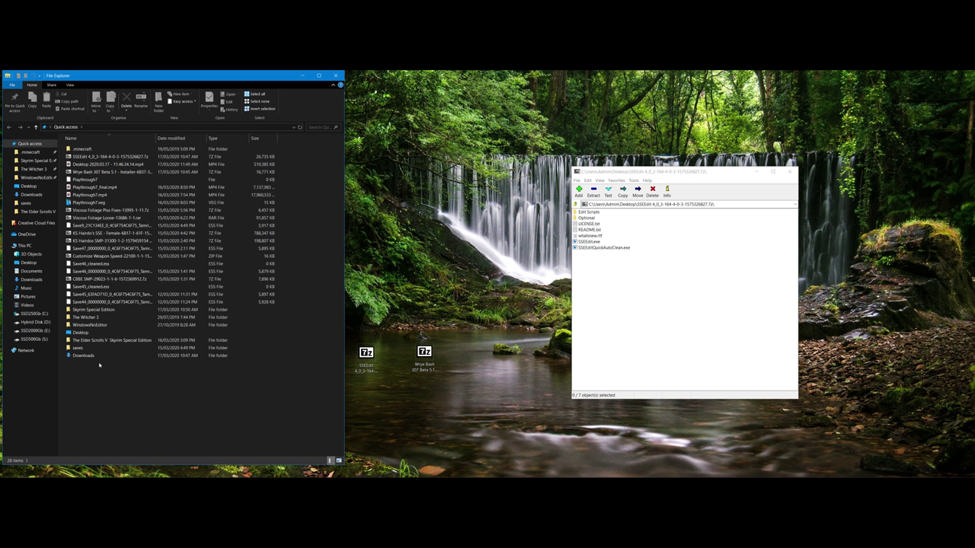
click(38, 322)
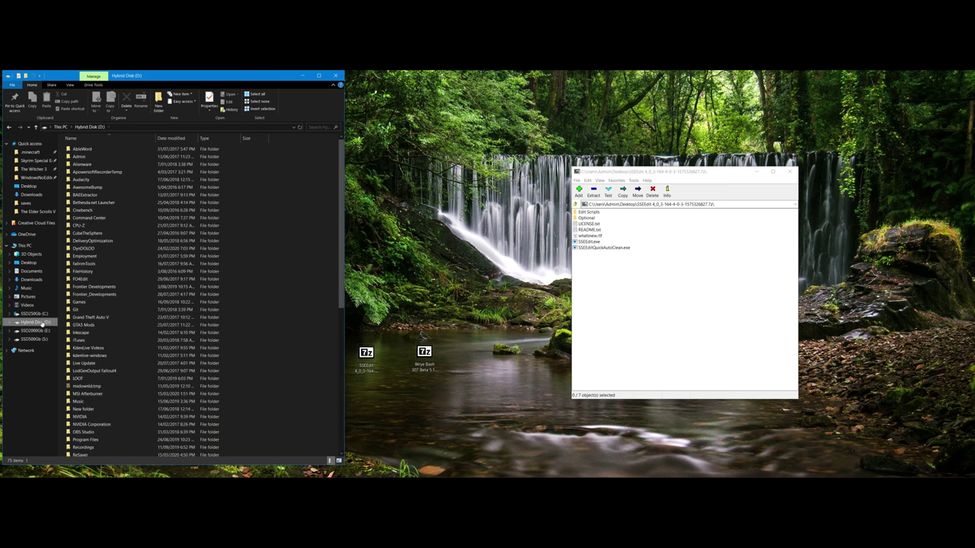
right_click(286, 325)
mouse_move(318, 410)
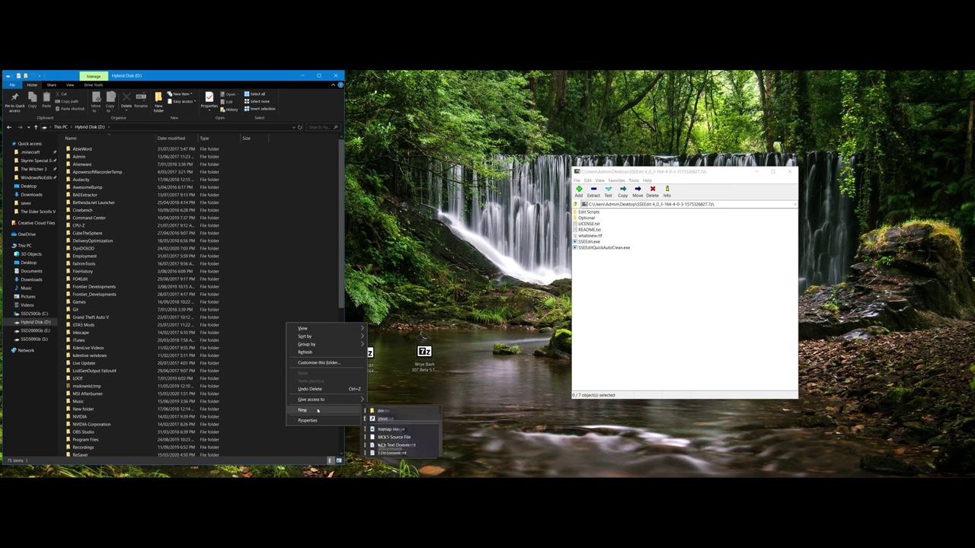
click(384, 411)
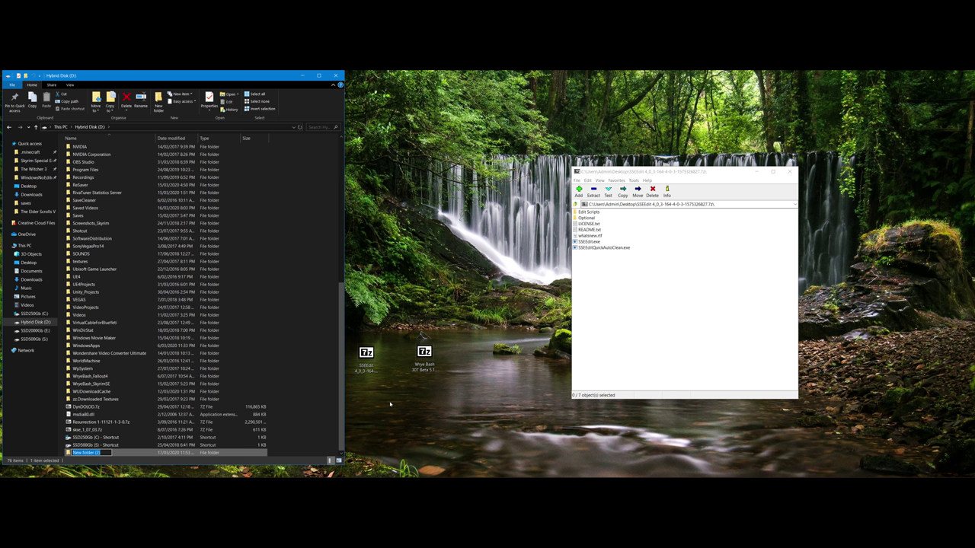
text(SSEEdit)
key(Return)
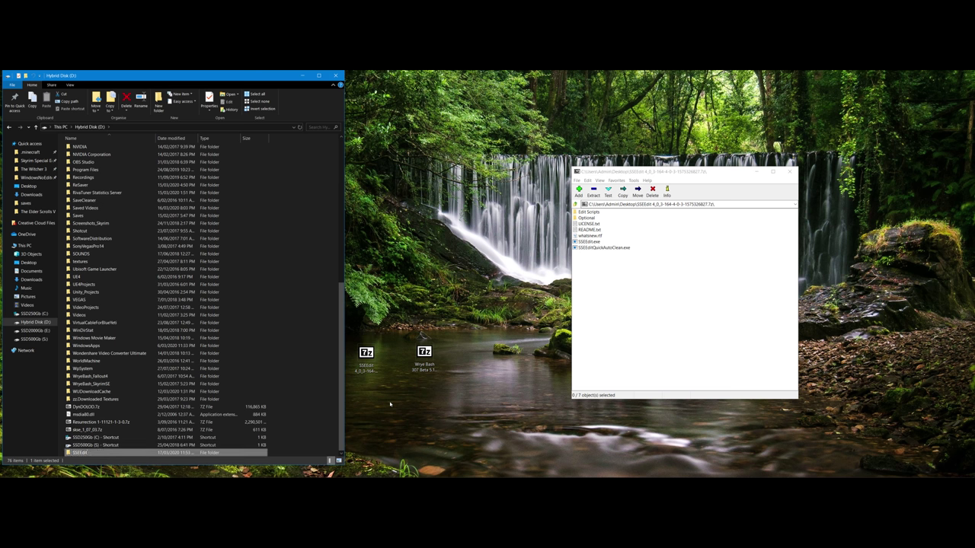
Extract all files of the SSEEdit archive into the new SSEEdit folder and close both windows.
click(587, 211)
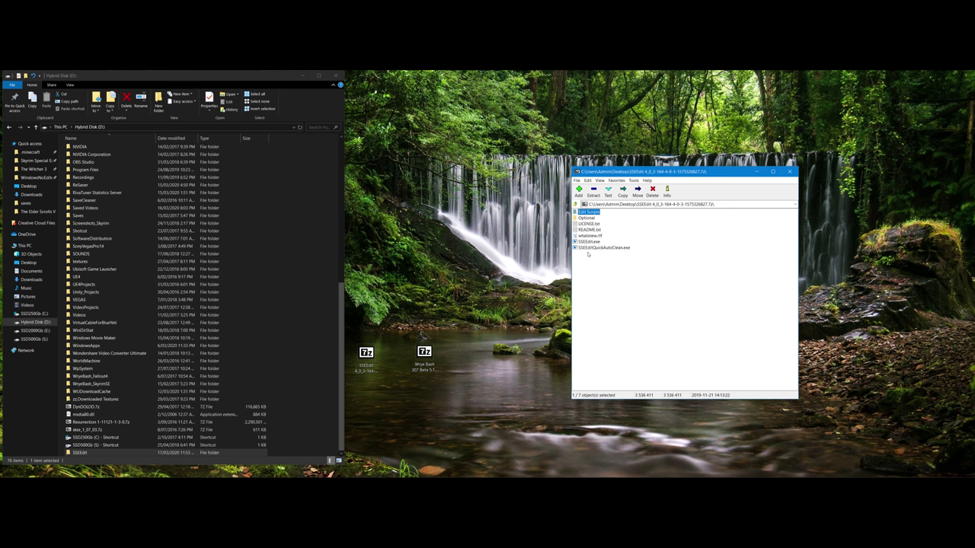
key(ctrl+a)
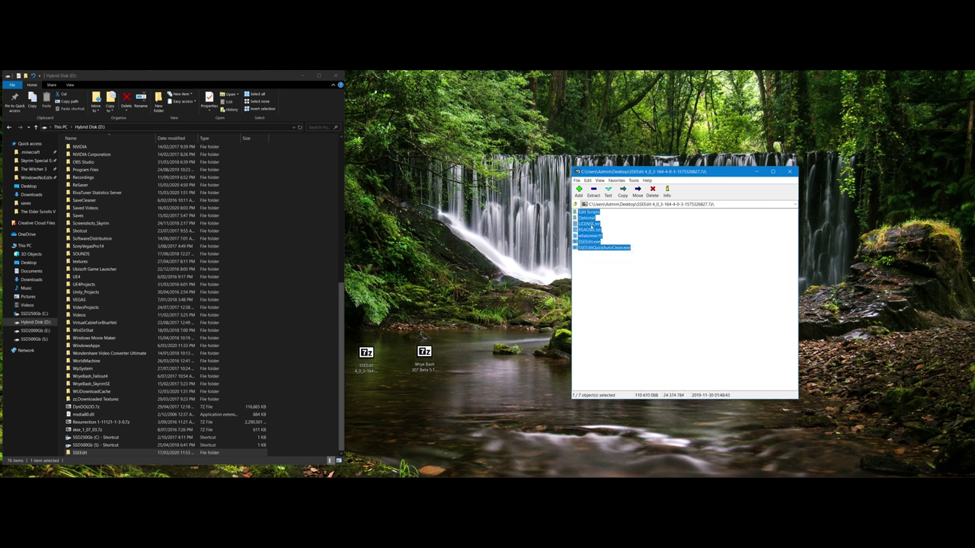
drag(591, 227, 109, 454)
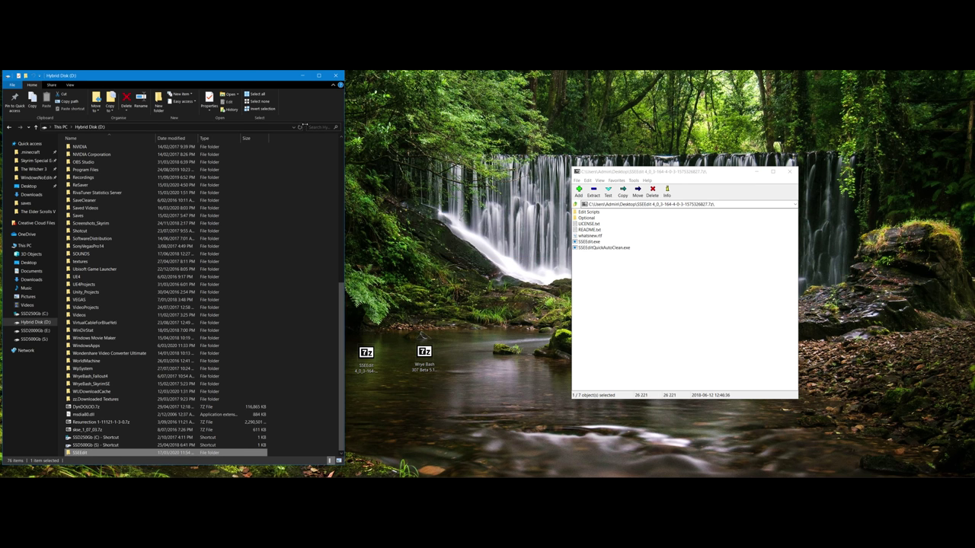
click(335, 77)
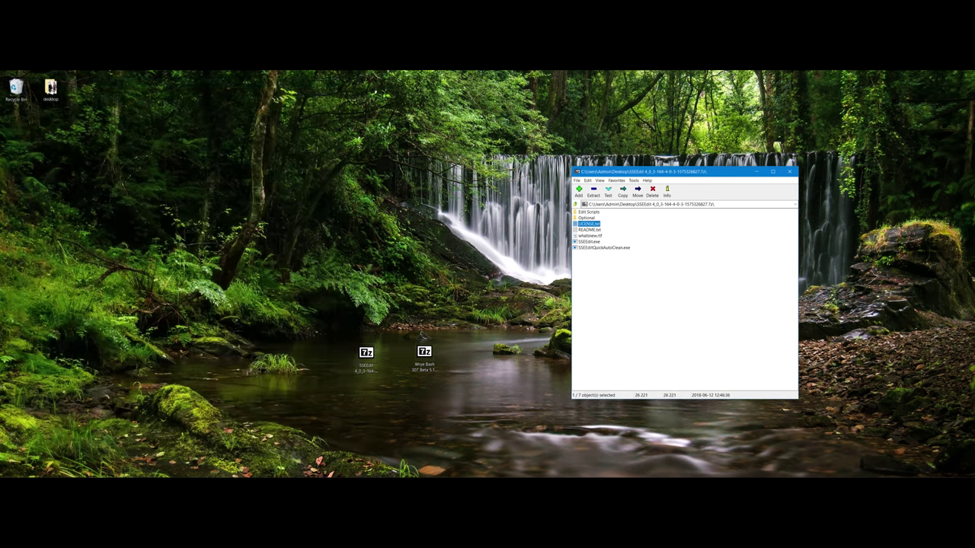
click(789, 171)
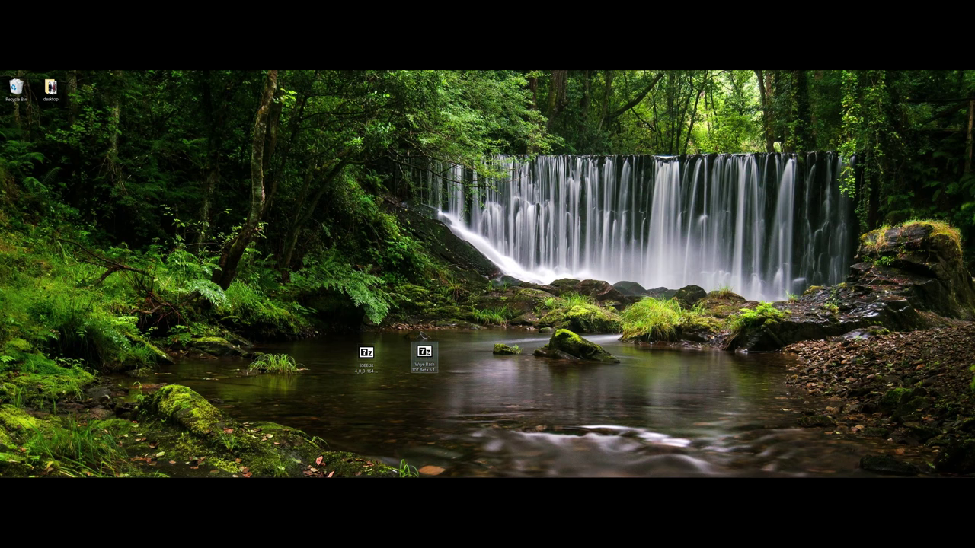
Launch the Wrye Bash 307 Beta 5.1 installer from its archive, allow it to make changes, and close the archive window.
double_click(424, 356)
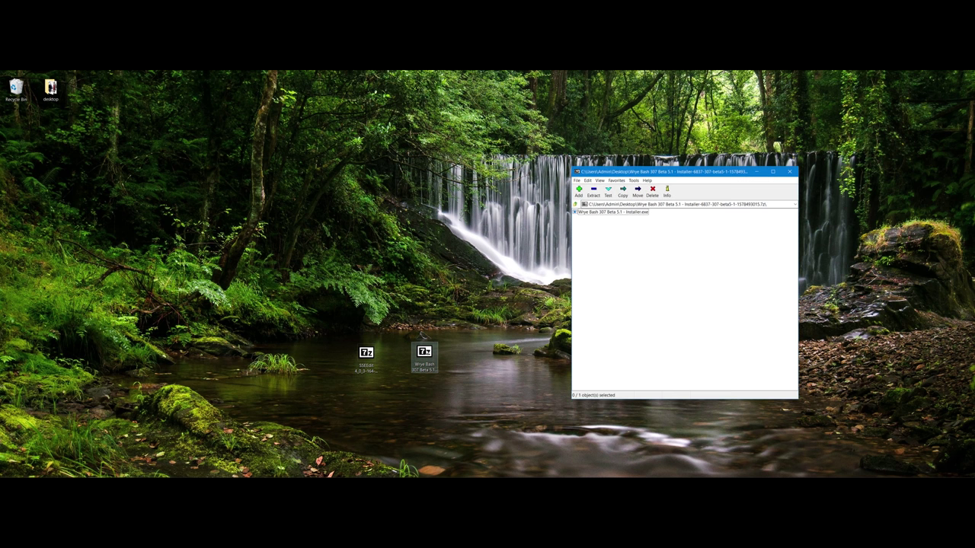
double_click(601, 213)
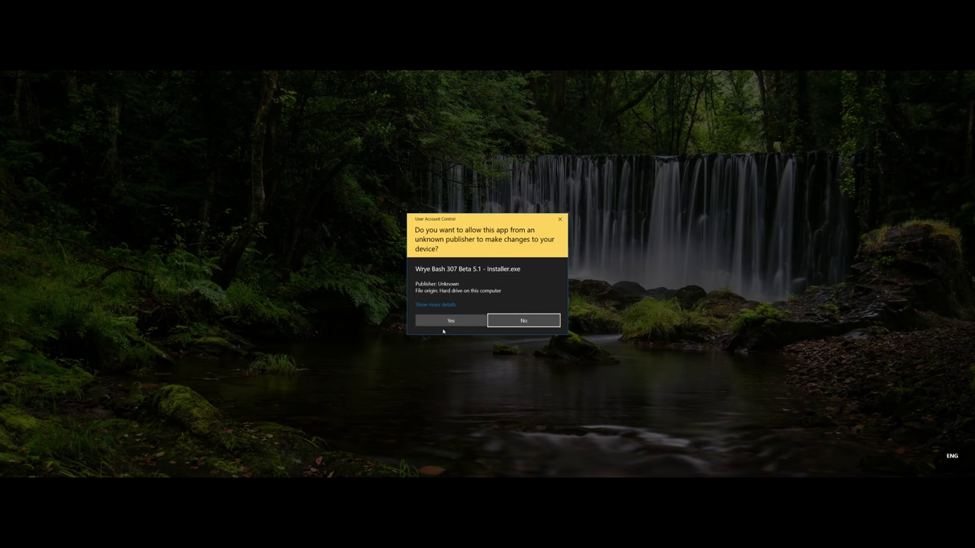
click(455, 318)
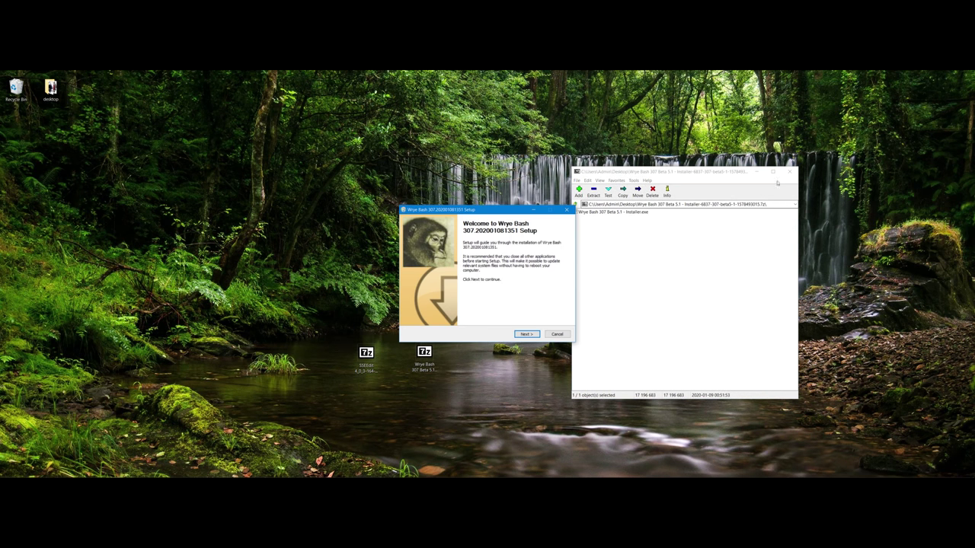
click(789, 171)
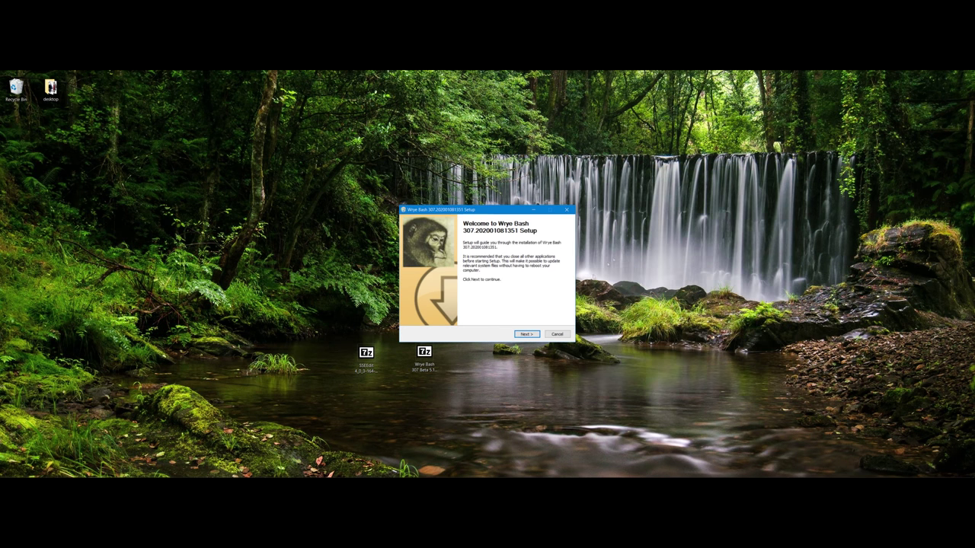
Install Wrye Bash with Skyrim deselected, keeping the standalone version for SkyrimSE, the Fallout4 install and the default components.
click(525, 335)
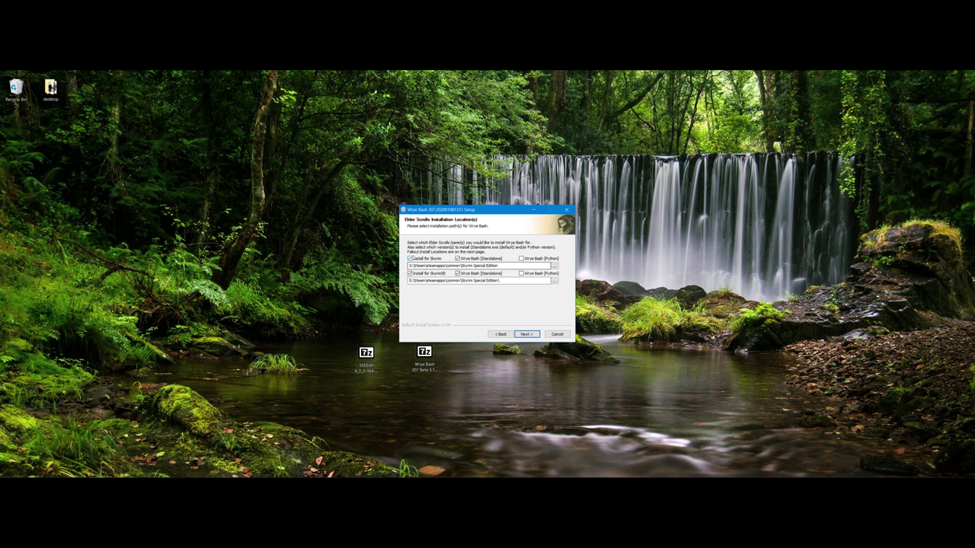
click(409, 259)
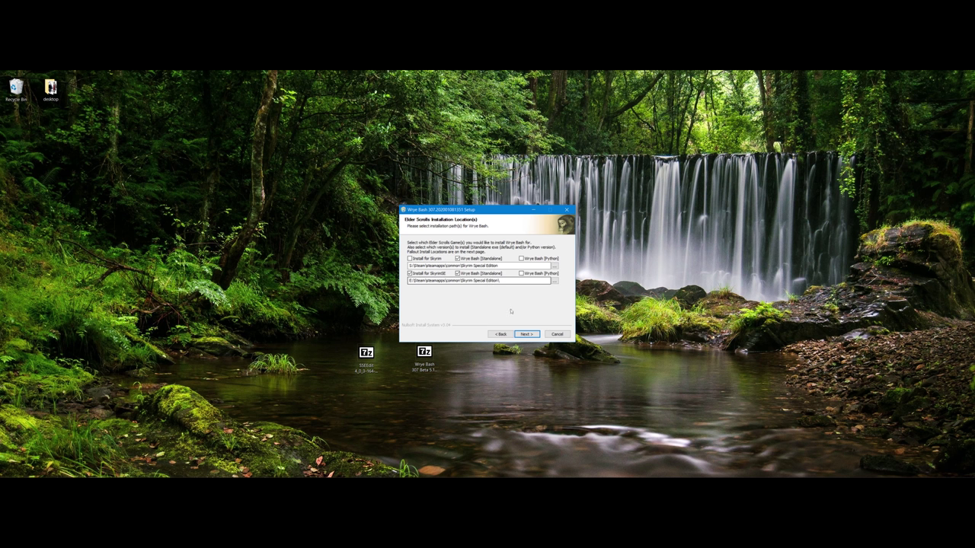
click(527, 334)
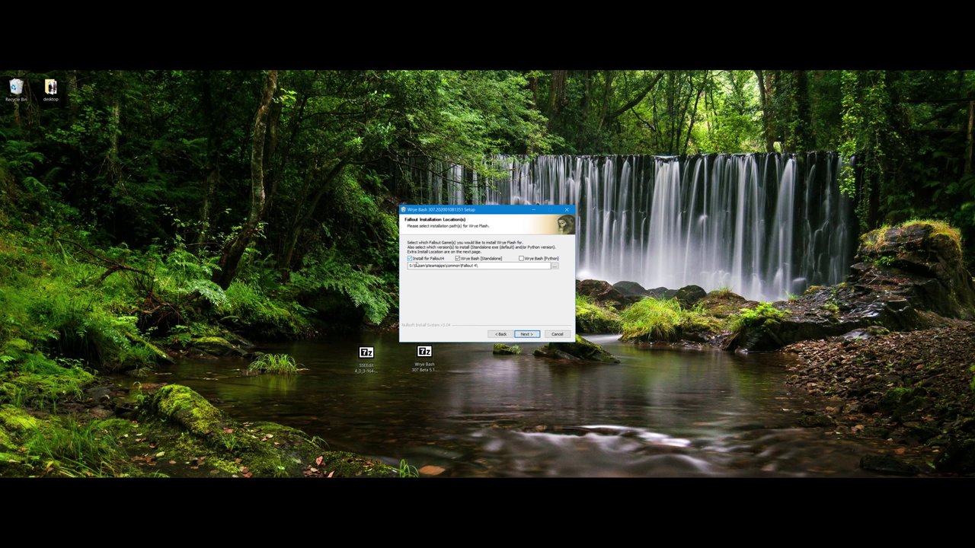
click(526, 335)
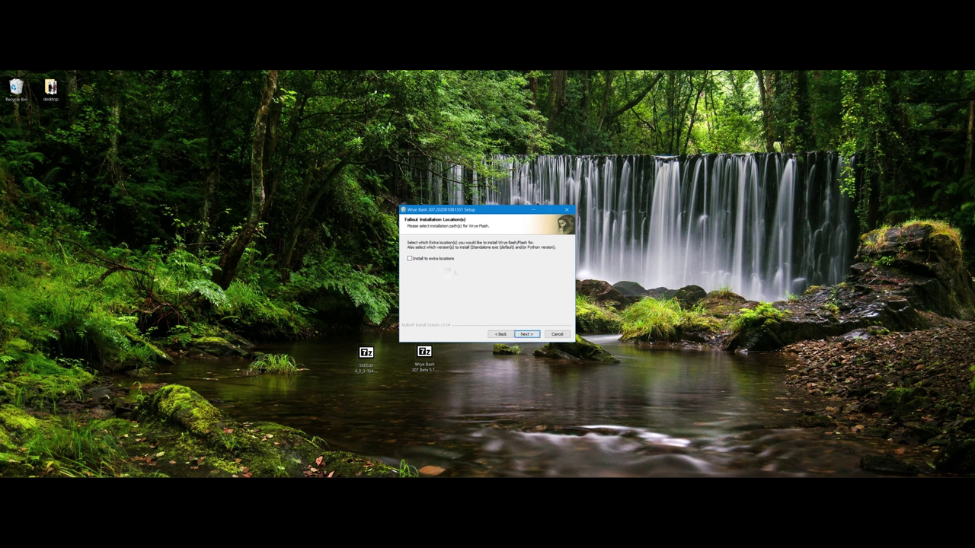
click(518, 335)
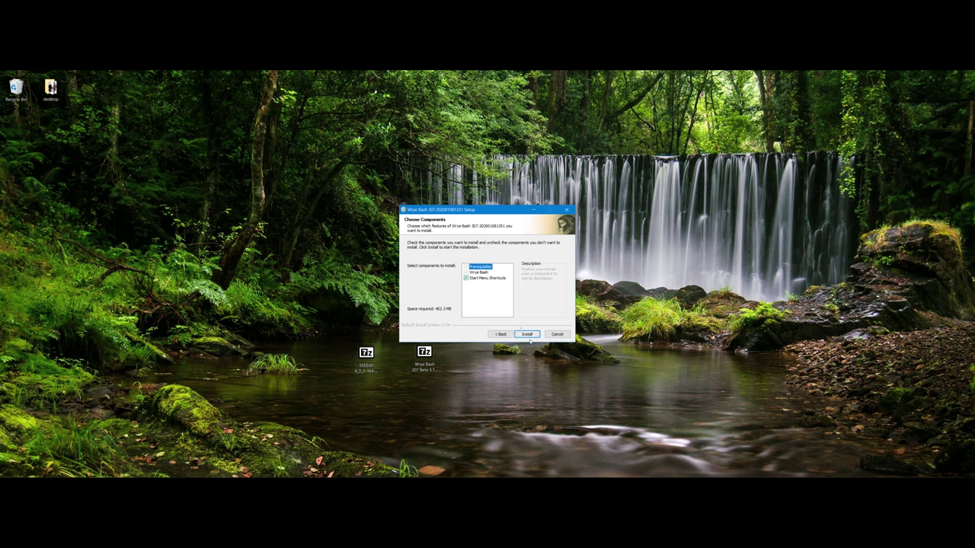
click(527, 335)
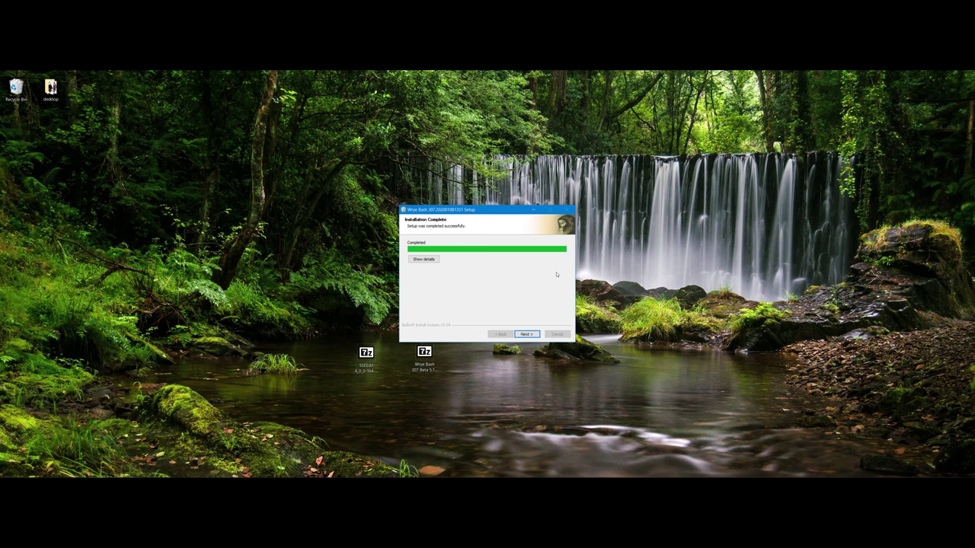
Turn off View Readme in the post-install tasks and close the Wrye Bash setup.
click(526, 334)
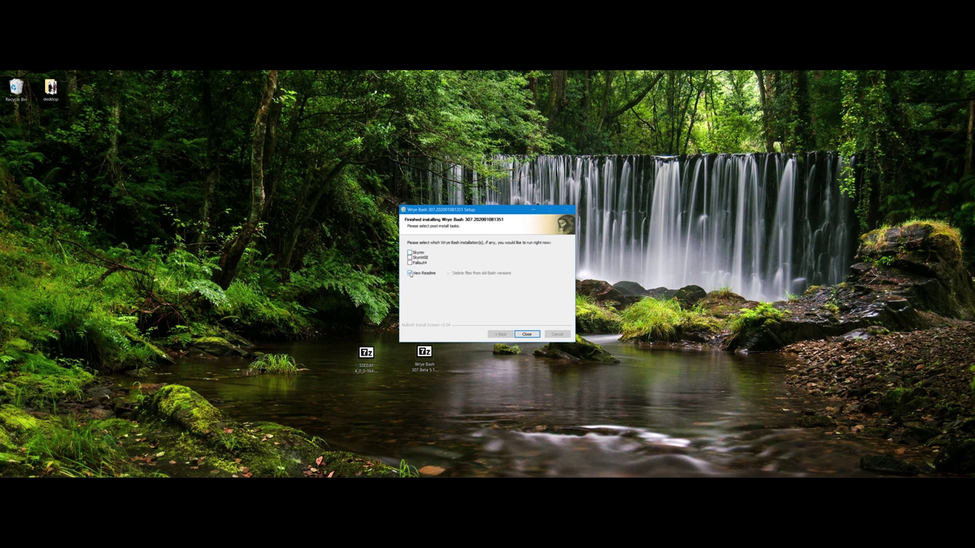
click(410, 273)
click(409, 257)
click(526, 333)
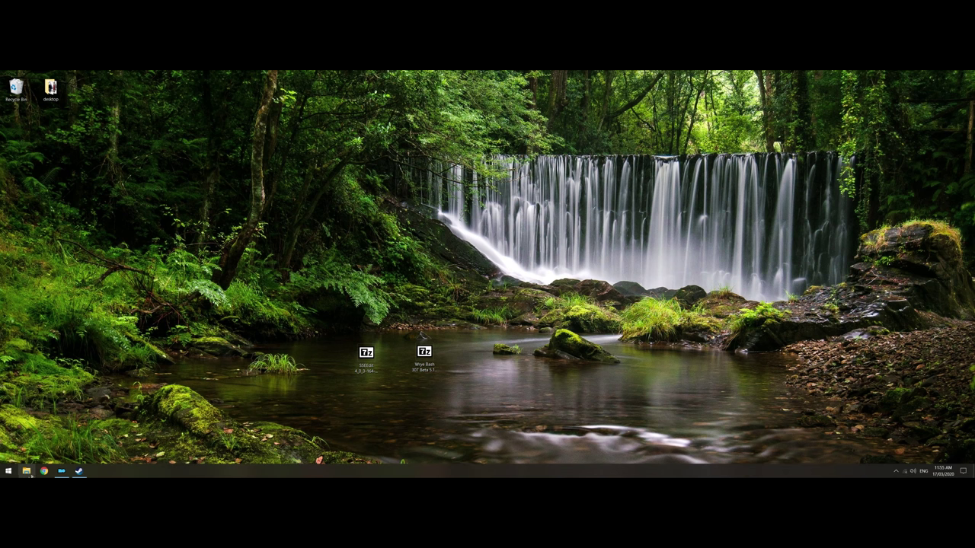
Switch to Mod Organizer and start a new executable entry titled SSEEdit.
key(super)
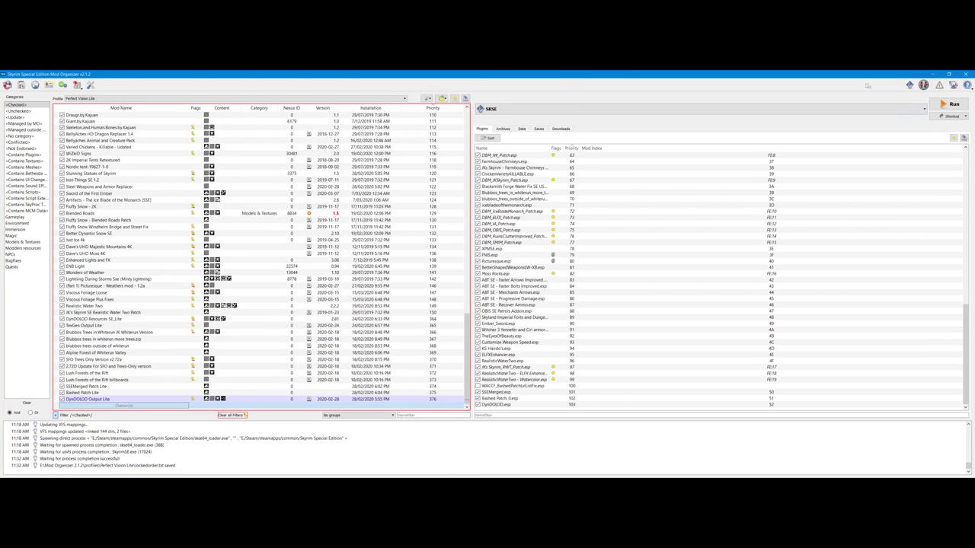
click(923, 109)
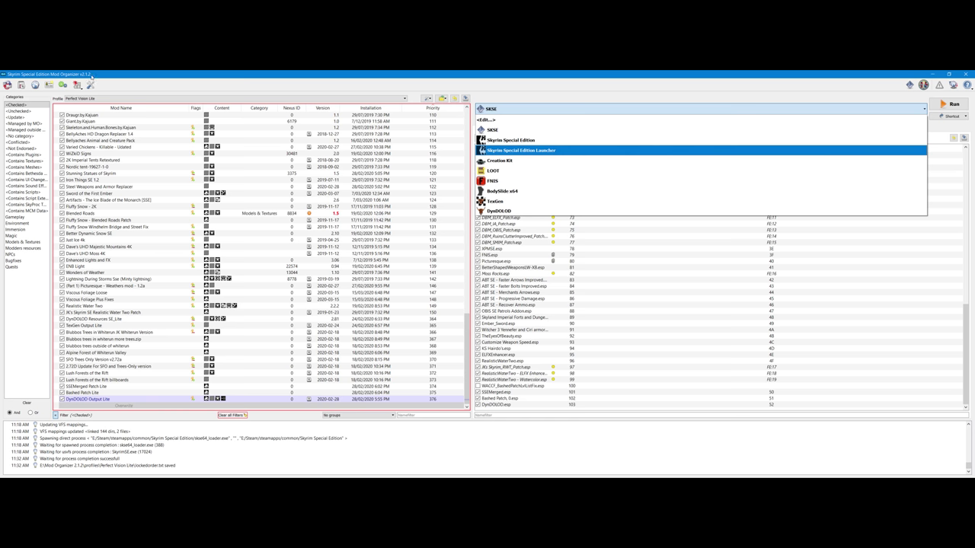
click(503, 120)
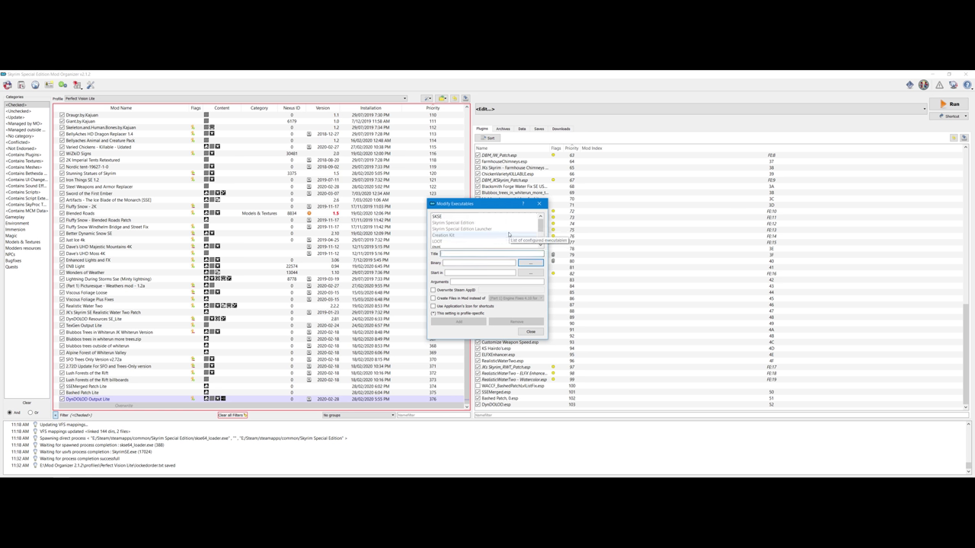
text(SSEEdit)
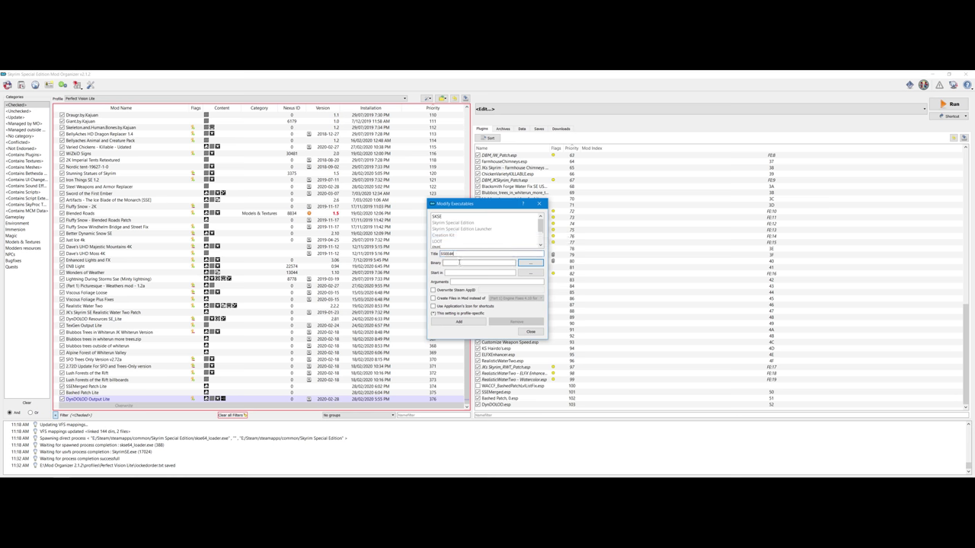
Set the SSEEdit entry's binary to SSEEdit.exe from the SSEEdit folder on Hybrid Disk (D:).
click(528, 264)
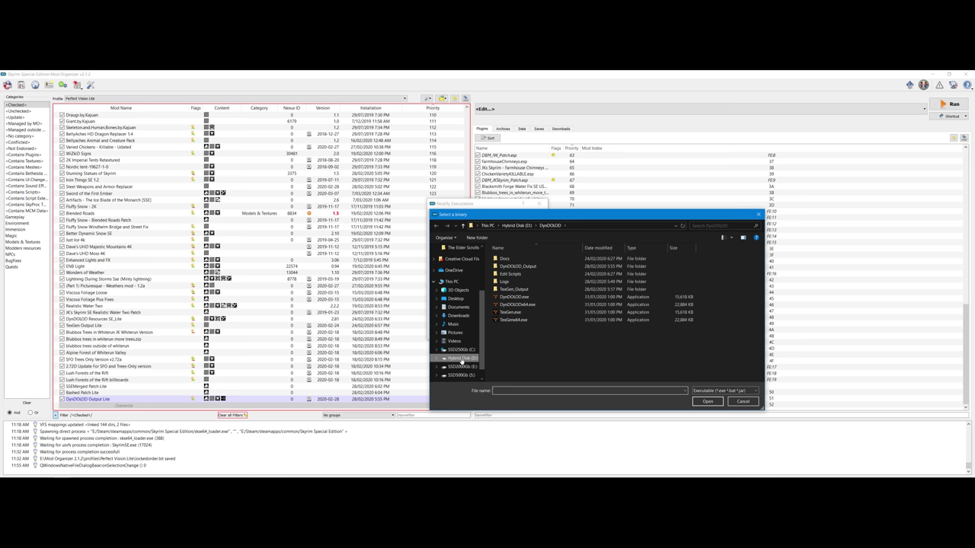
click(462, 358)
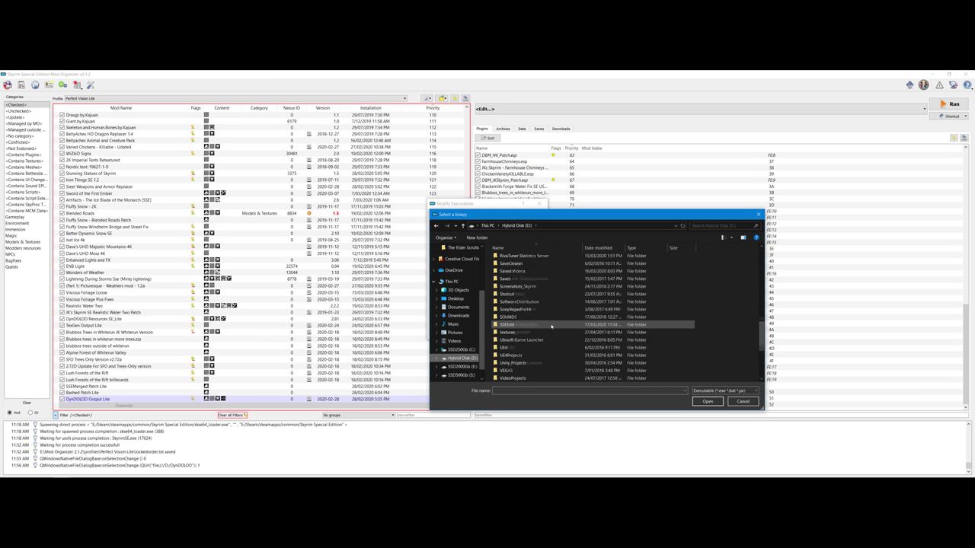
double_click(506, 325)
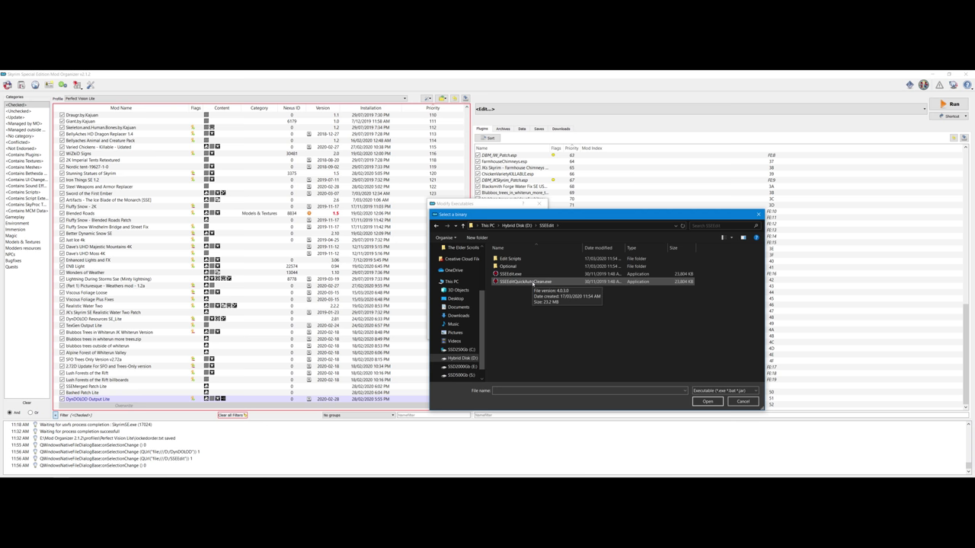
click(526, 275)
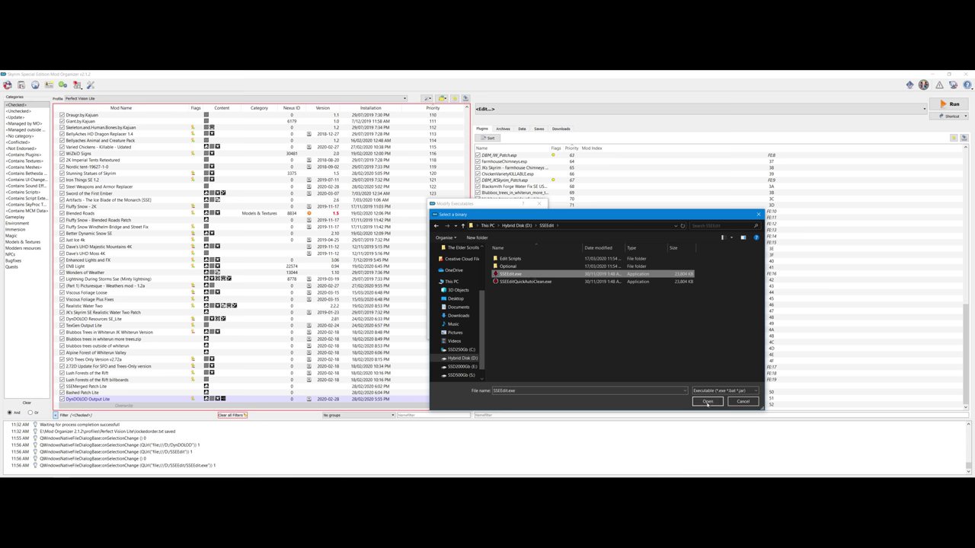
click(708, 402)
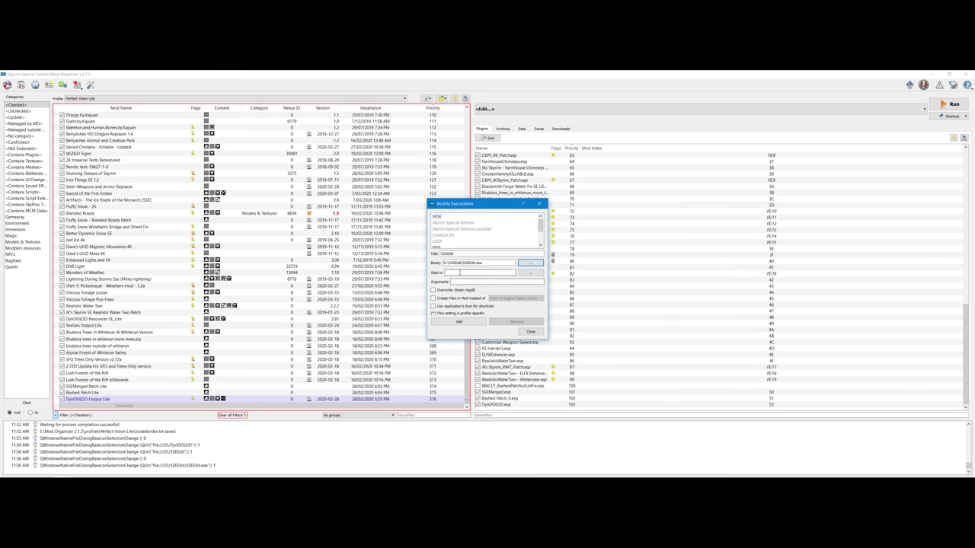
Set the SSEEdit entry's start-in directory to the SSEEdit folder on the D: drive.
click(530, 271)
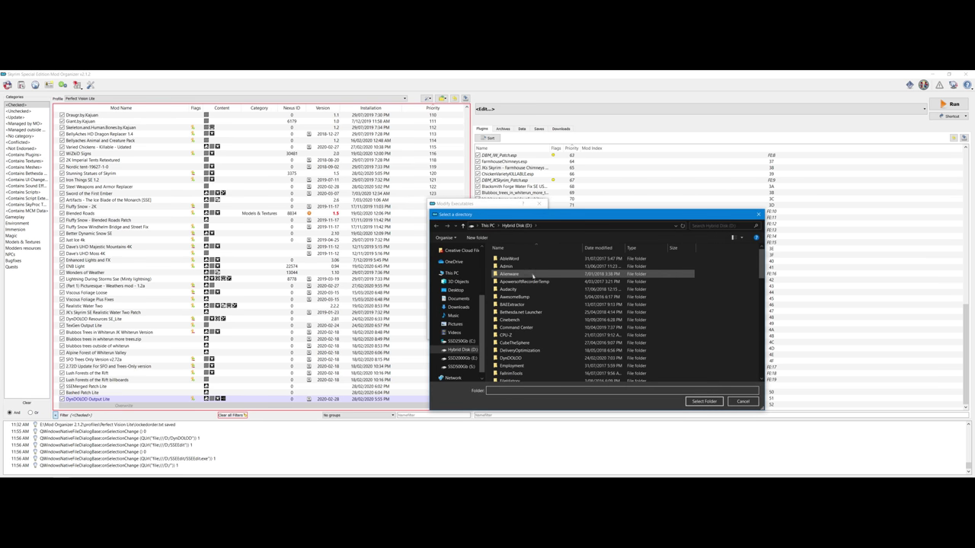
scroll(543, 332, down, 10)
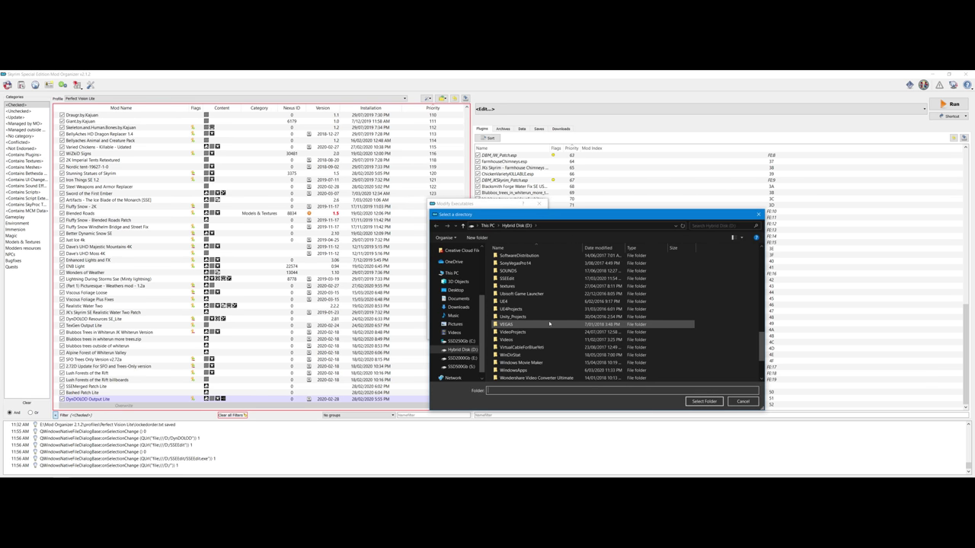
scroll(544, 324, up, 3)
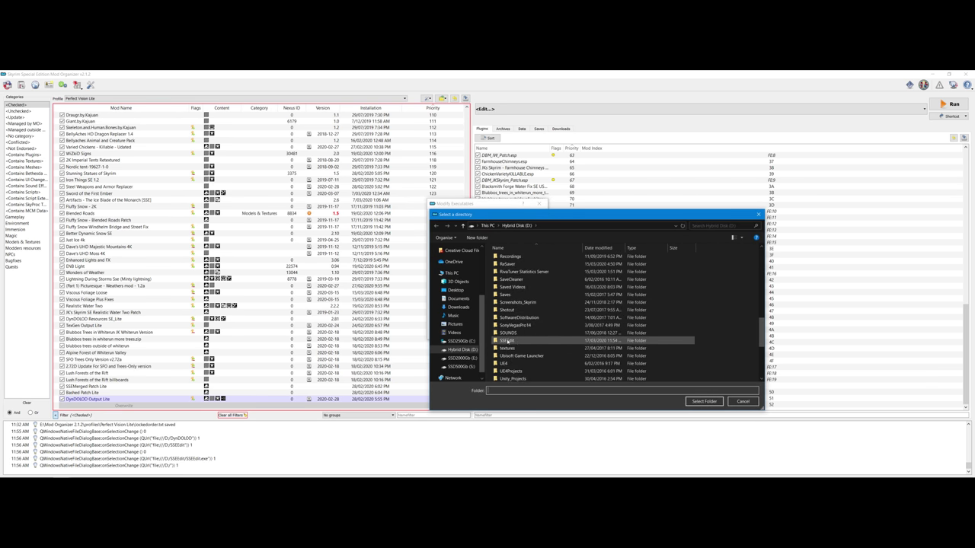
click(545, 340)
click(703, 401)
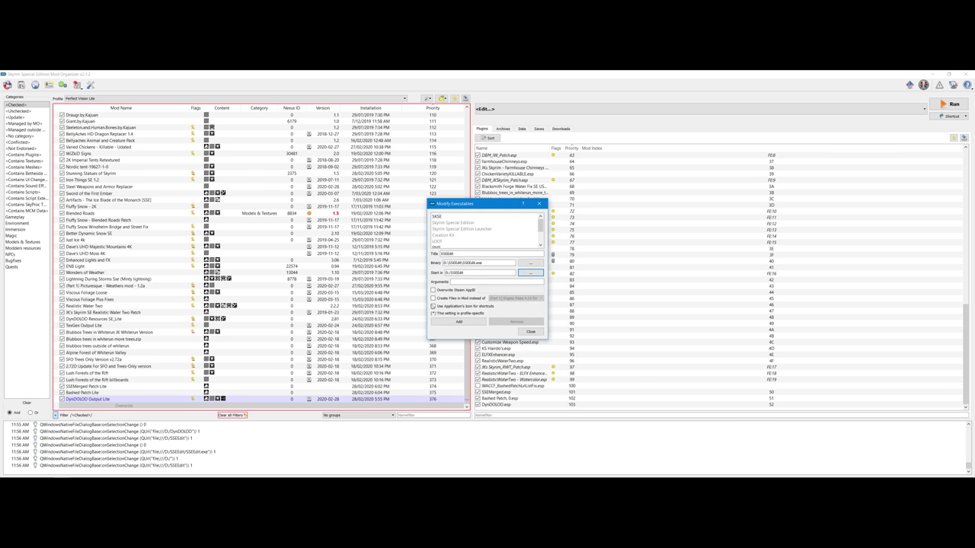
Enable the application's icon for shortcuts, add the SSEEdit executable, and close the executables dialog.
click(433, 306)
click(461, 323)
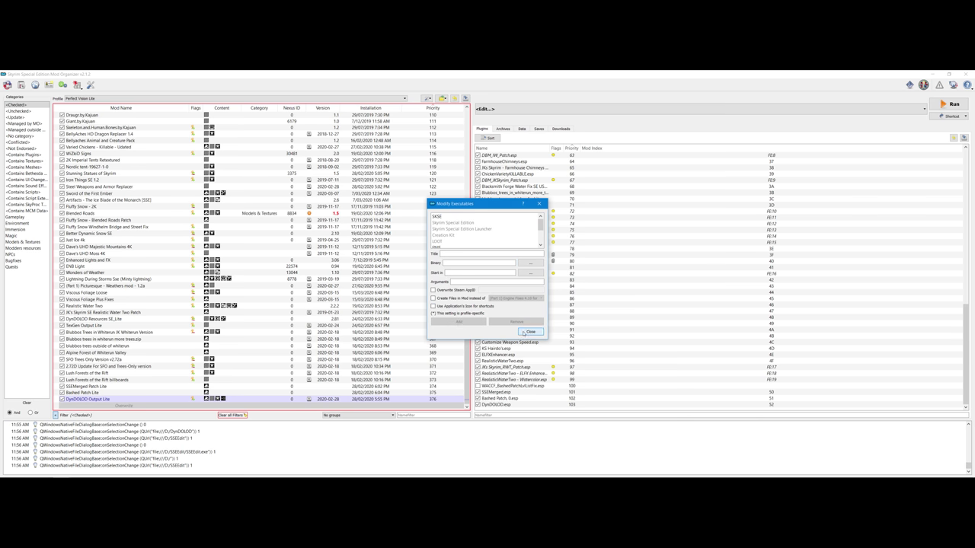
click(530, 332)
Start another new executable entry titled Wyre Bash.
click(923, 112)
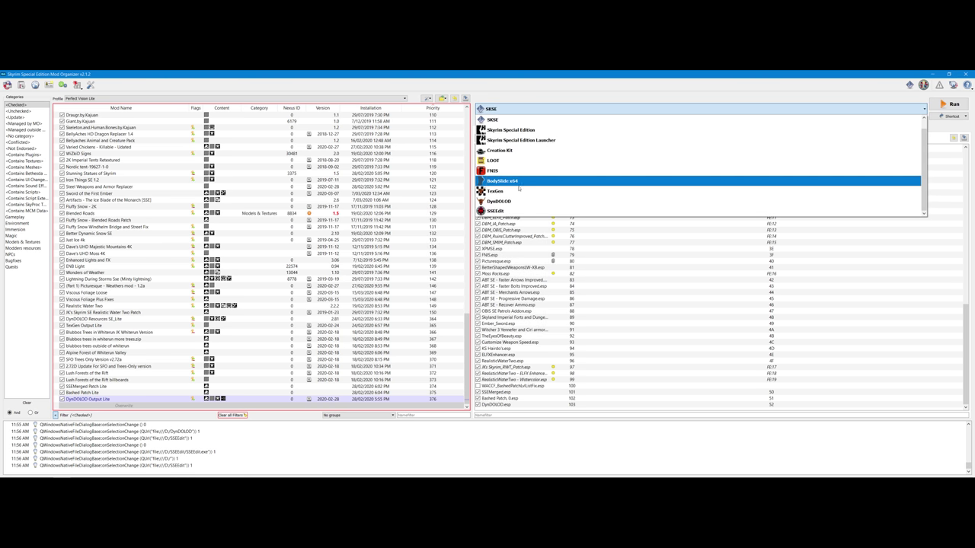
scroll(534, 207, down, 1)
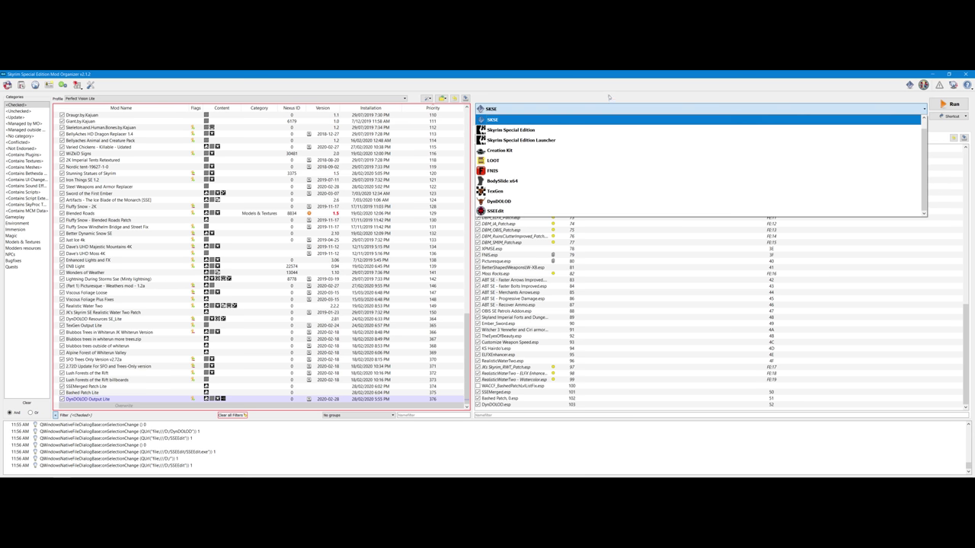
scroll(507, 156, up, 1)
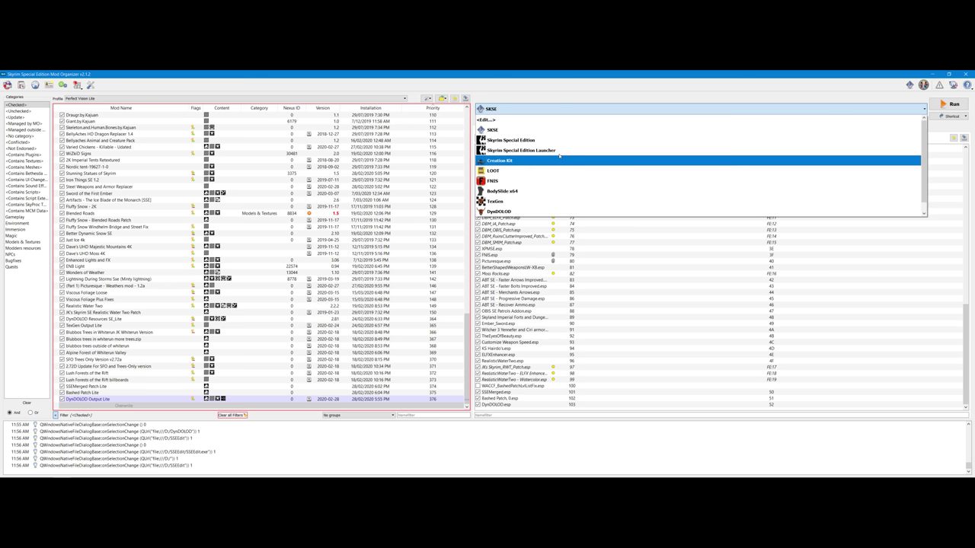
click(503, 124)
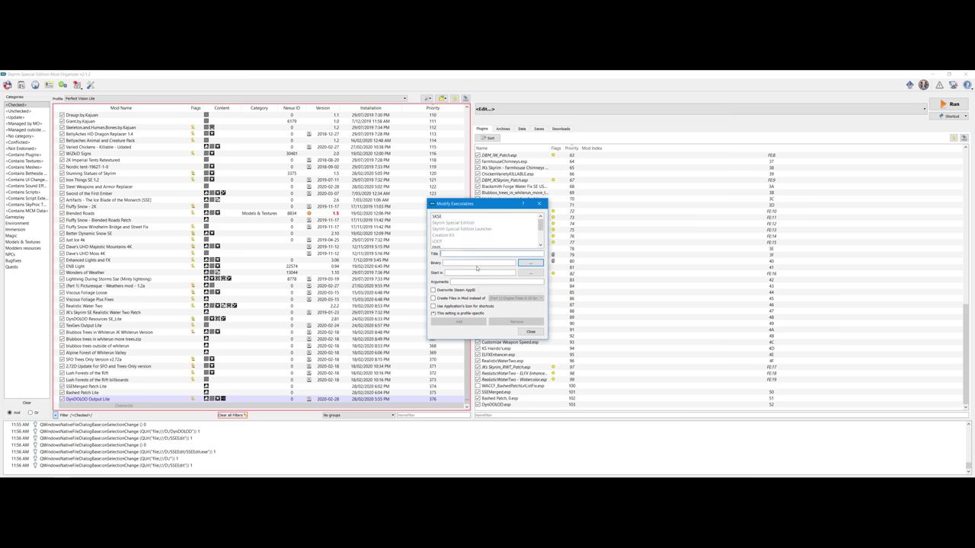
text(SS)
Set the new entry's binary to Wrye Bash.exe from the Mopy folder inside Skyrim Special Edition.
click(530, 264)
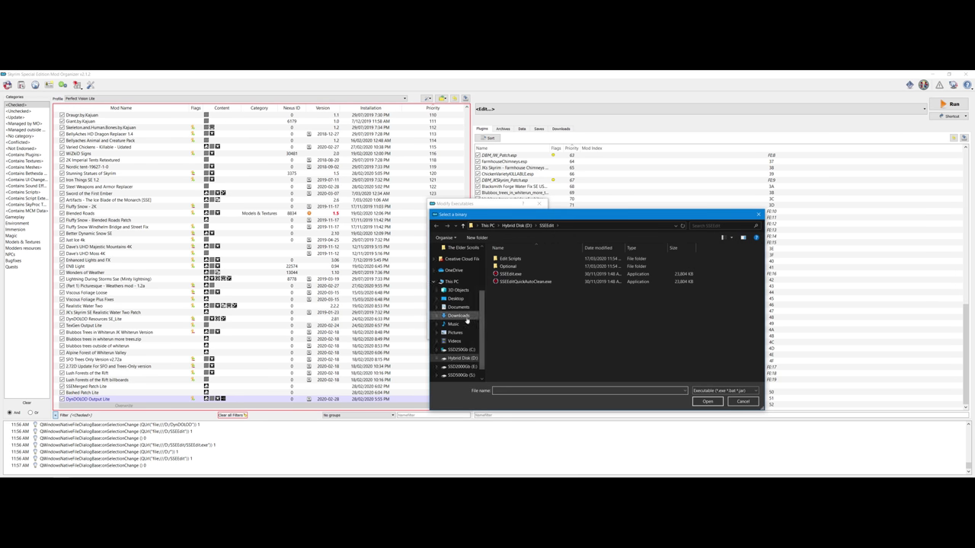
scroll(466, 320, up, 3)
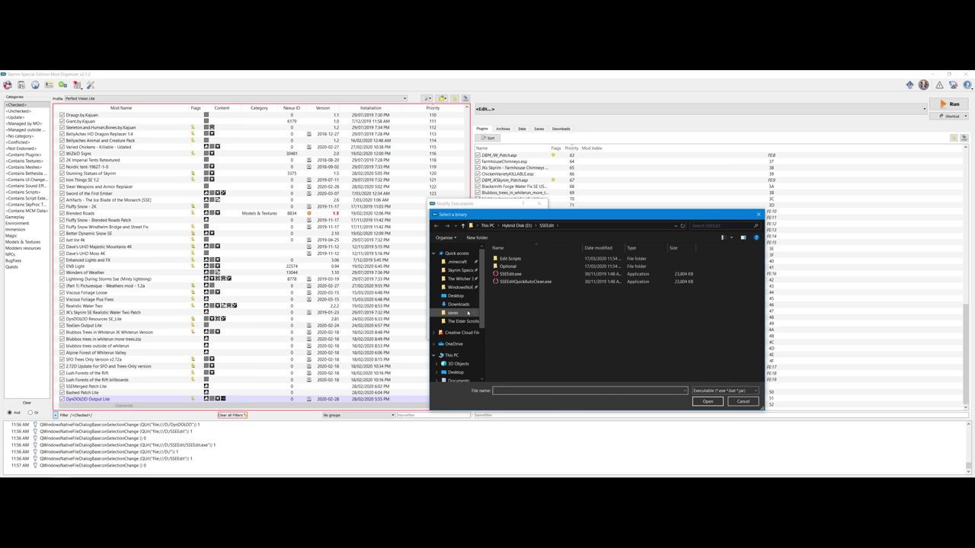
click(459, 271)
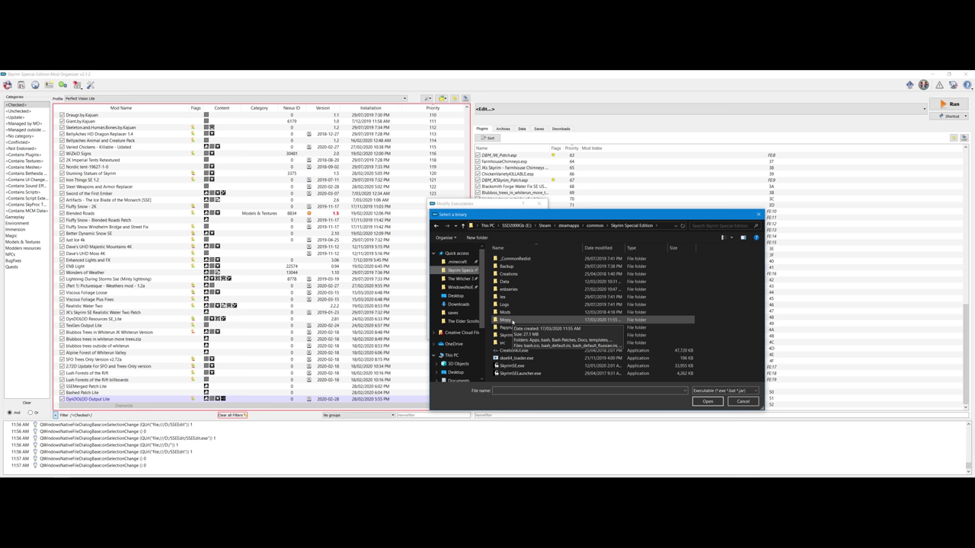
double_click(506, 320)
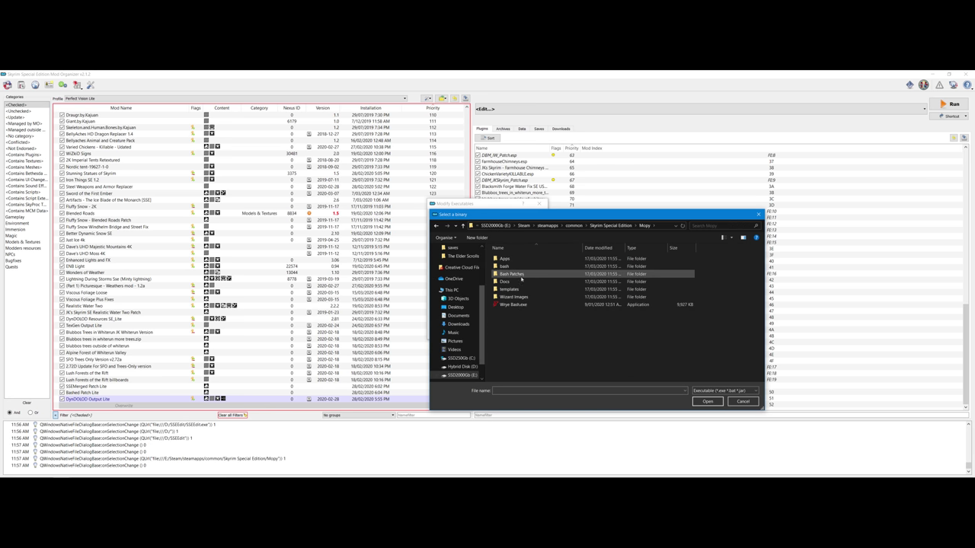
click(525, 306)
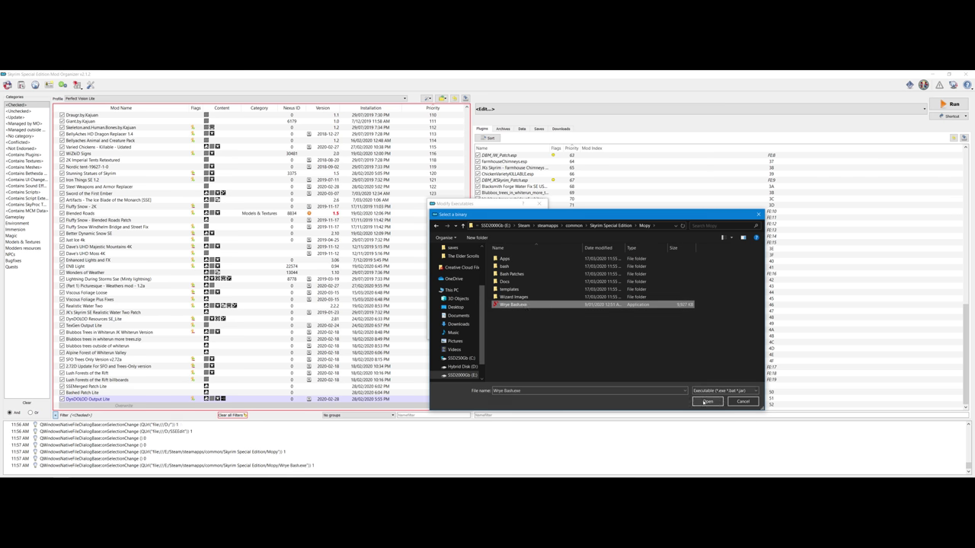
click(707, 402)
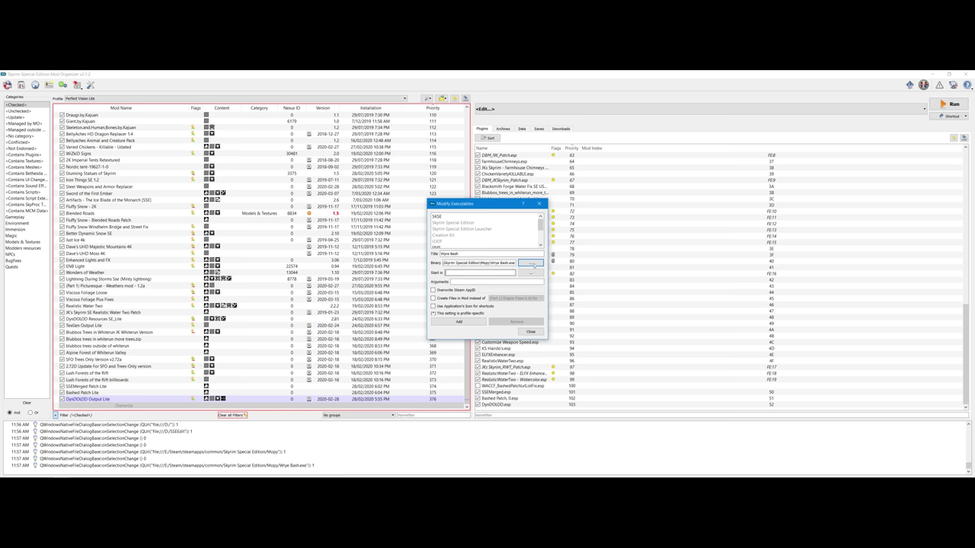
Set the Wyre Bash entry's start-in directory to the Mopy folder inside Skyrim Special Edition.
click(531, 272)
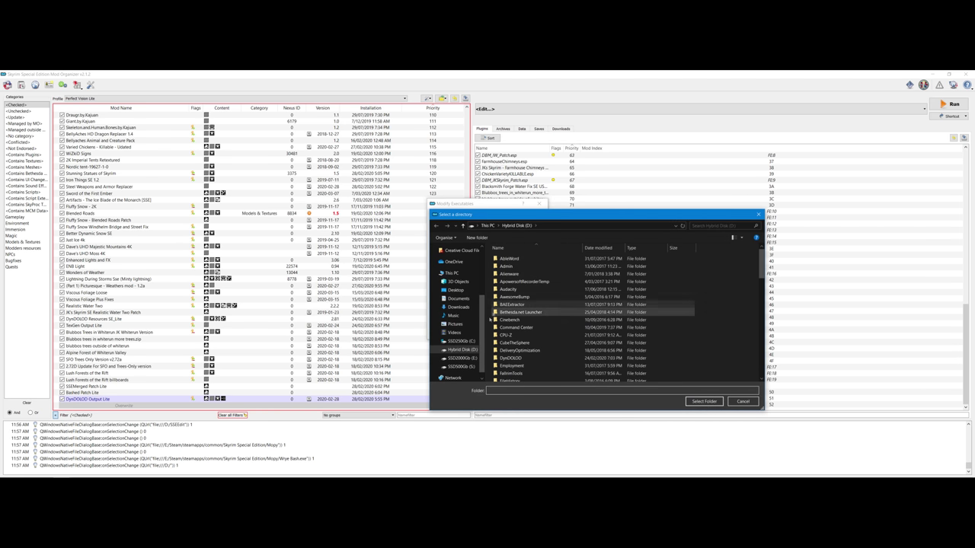
scroll(461, 284, up, 3)
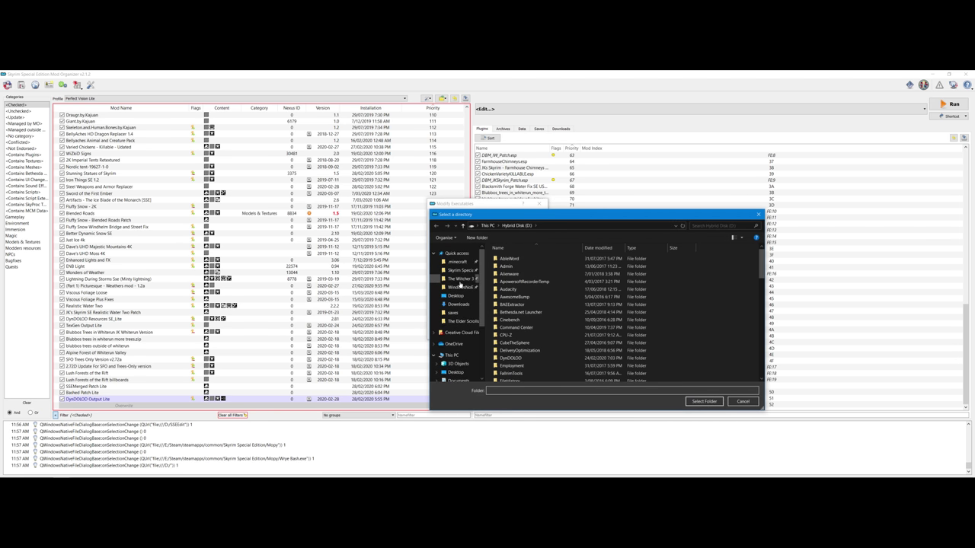
click(460, 270)
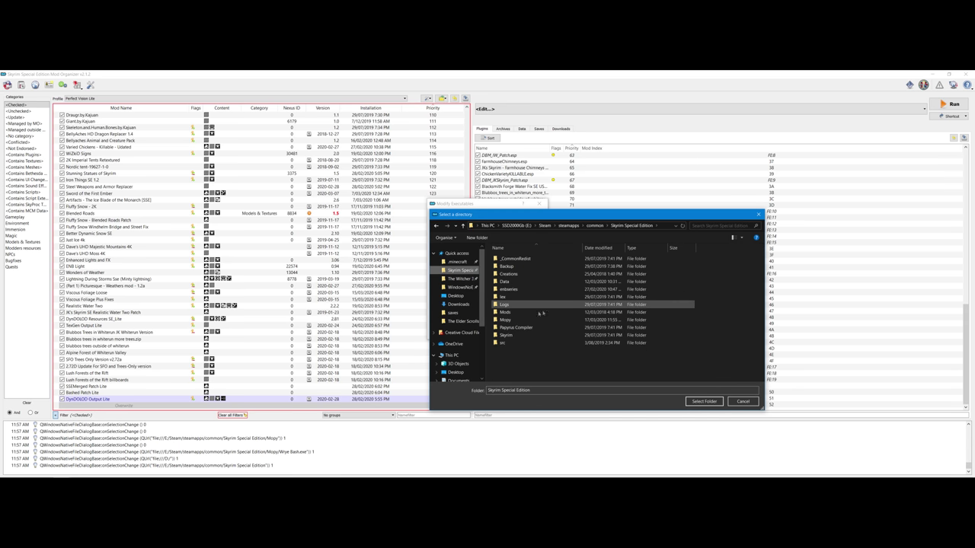
click(505, 321)
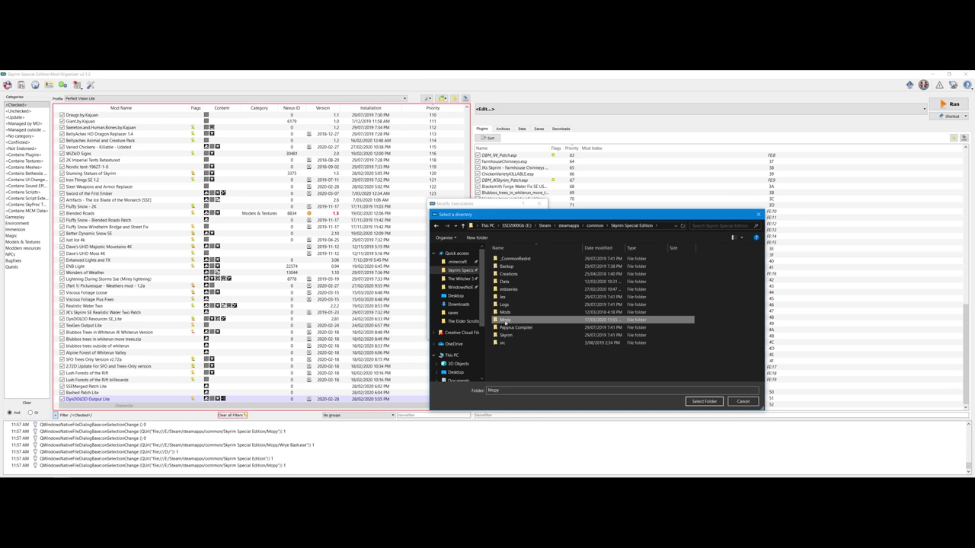
click(697, 401)
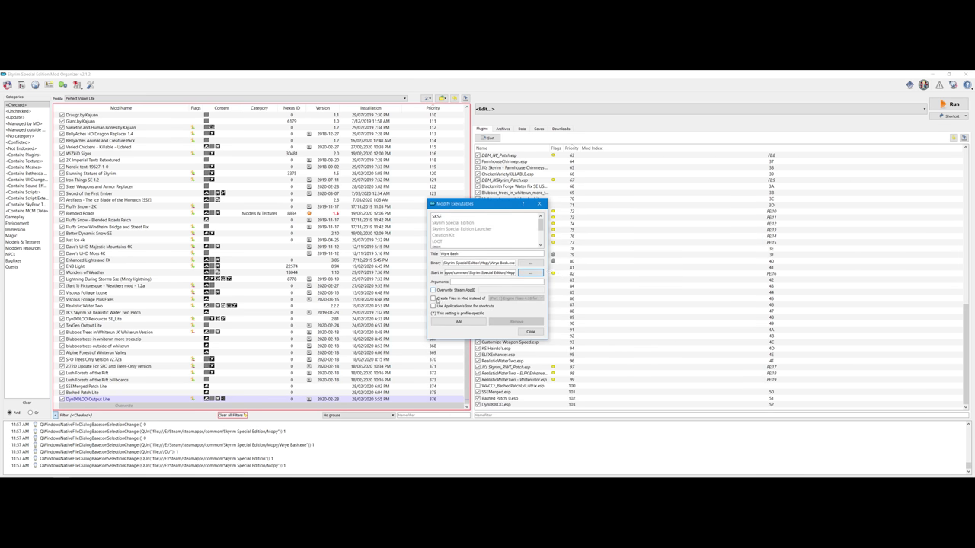
Enable the application's icon for shortcuts, add the Wyre Bash executable, and close the executables dialog.
click(434, 306)
click(459, 322)
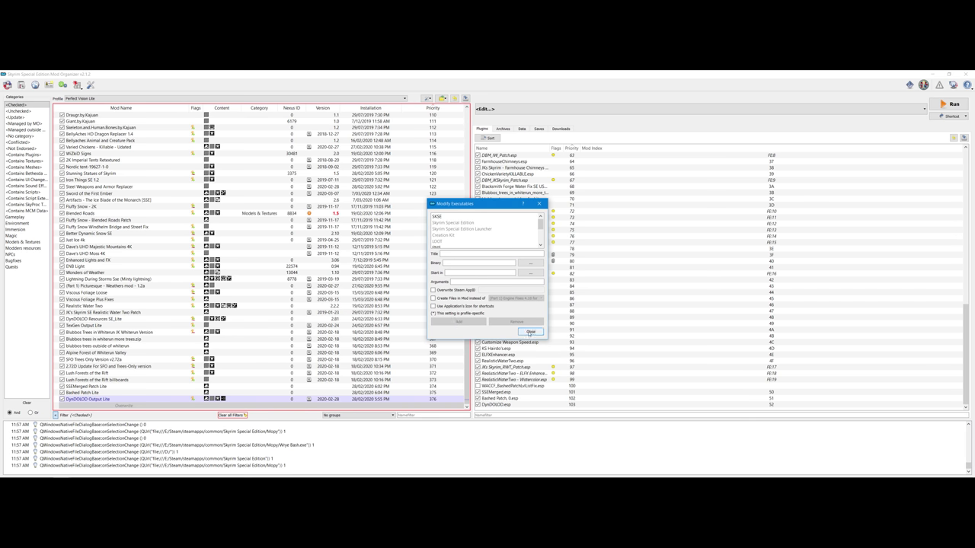
click(531, 332)
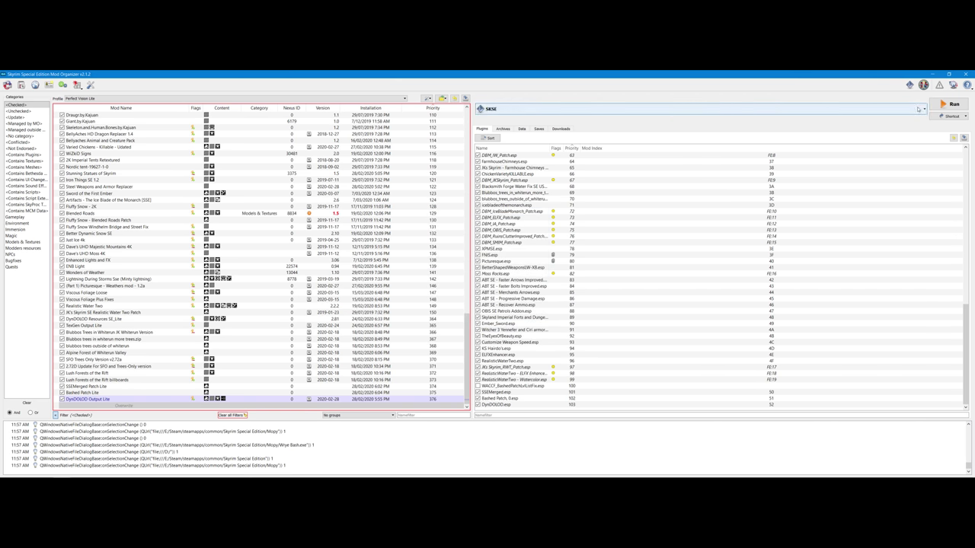
Check the list of executables for the SSEEdit and Wyre Bash entries.
click(923, 109)
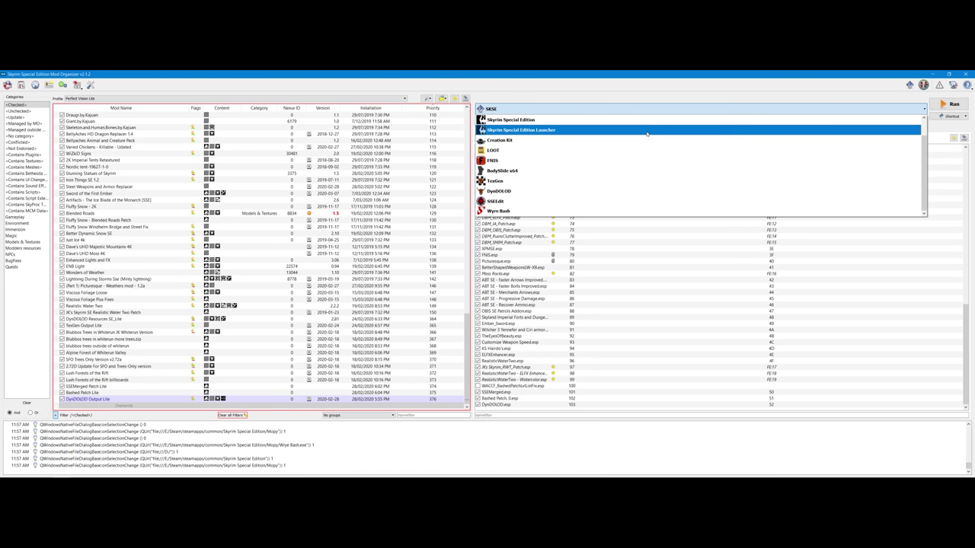
scroll(547, 130, up, 1)
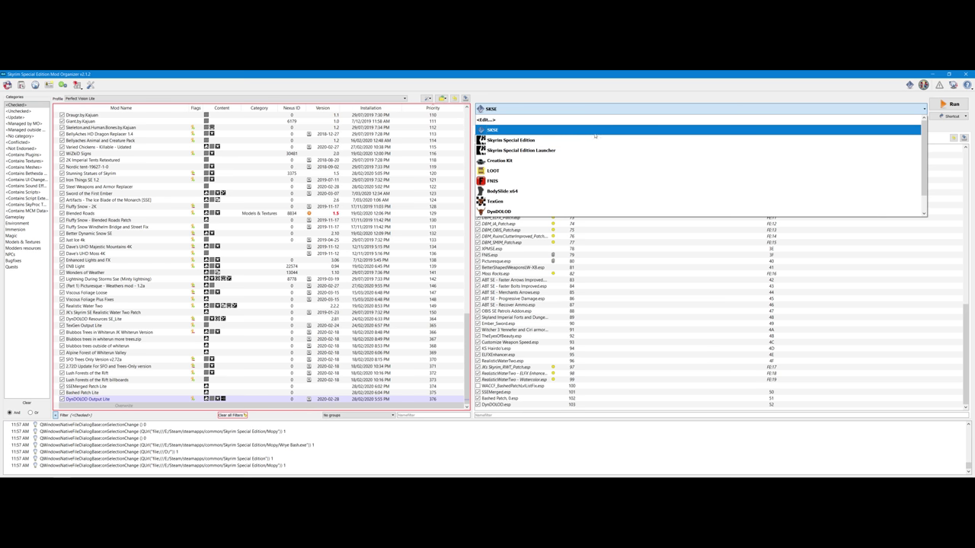
scroll(564, 141, down, 1)
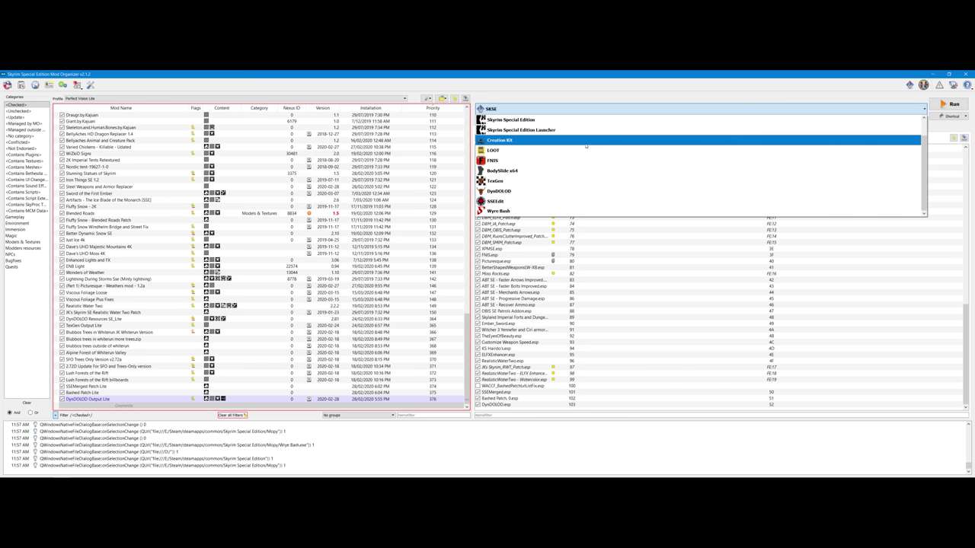
scroll(597, 149, up, 1)
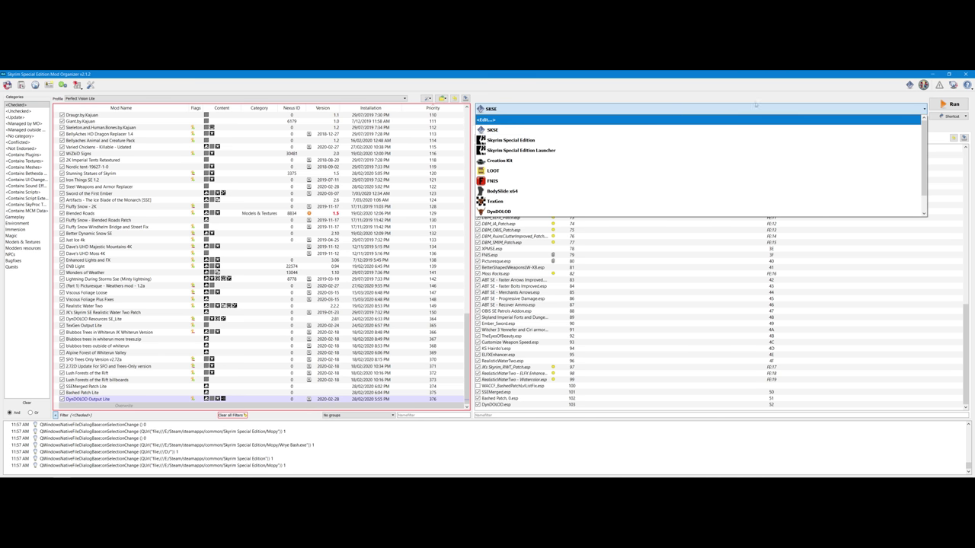
Remove the SSEMerged Patch Lite mod from the mod list and confirm its removal.
click(871, 112)
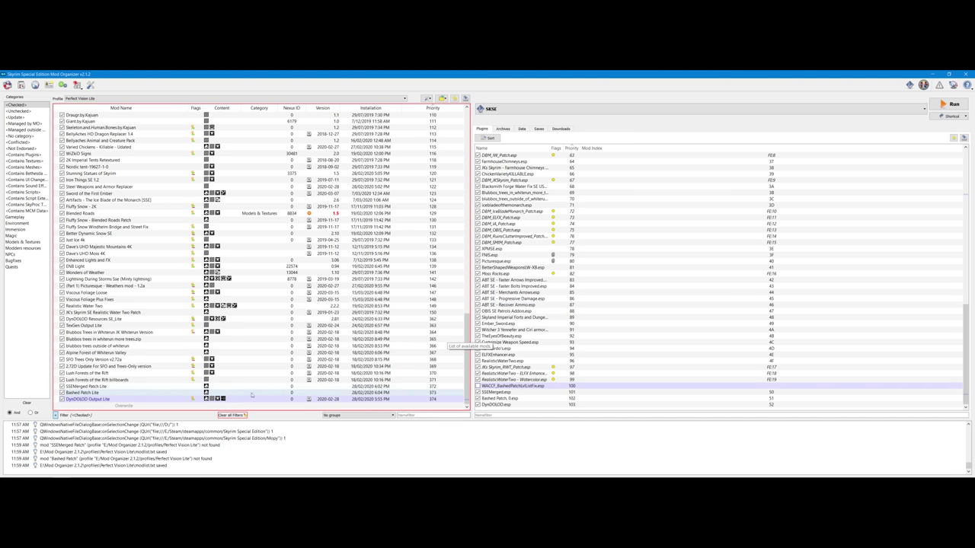
click(147, 388)
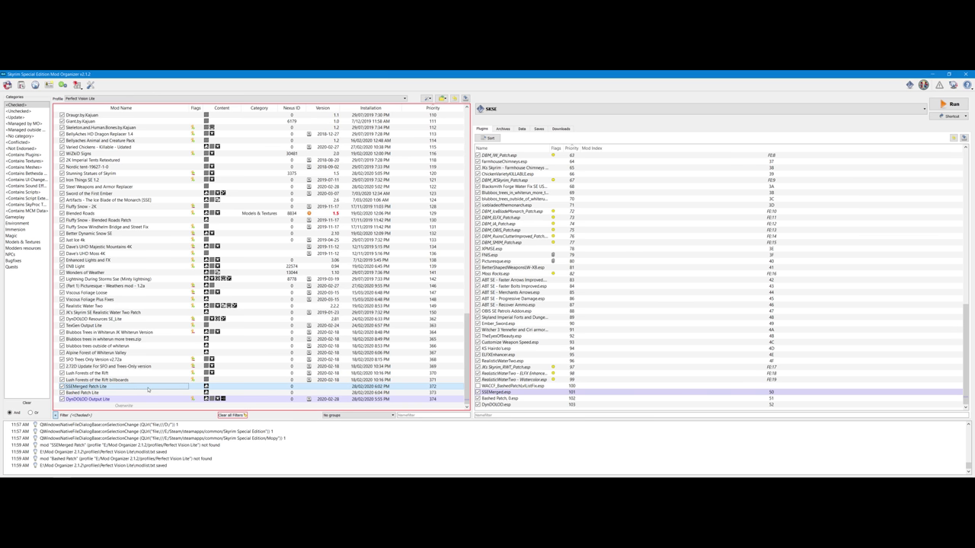
right_click(148, 390)
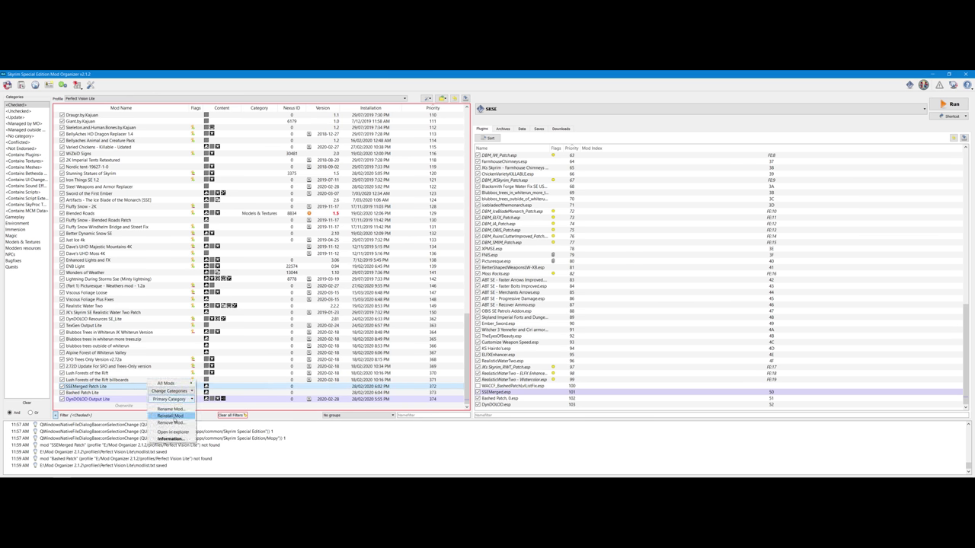
click(174, 424)
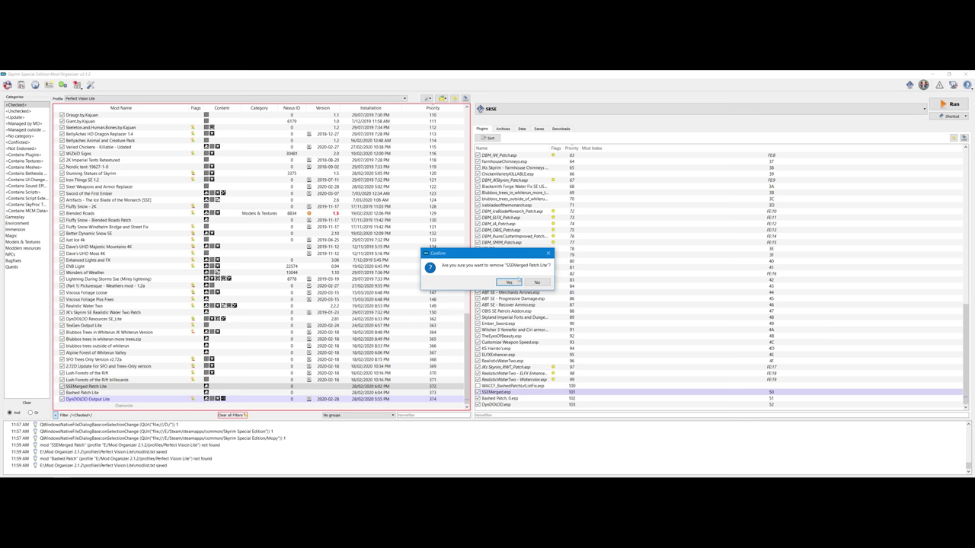
click(507, 281)
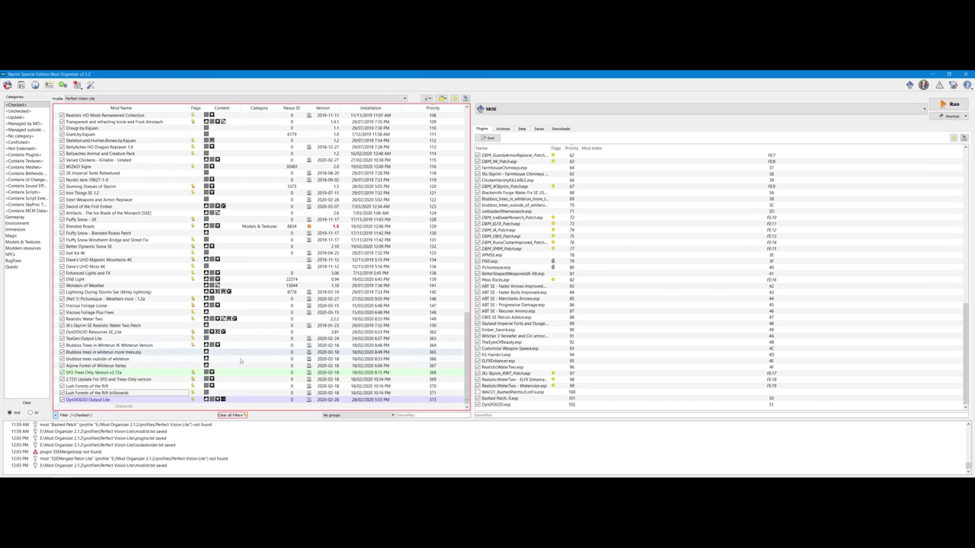
Remove the Bashed Patch Lite mod from the mod list and confirm its removal.
click(122, 392)
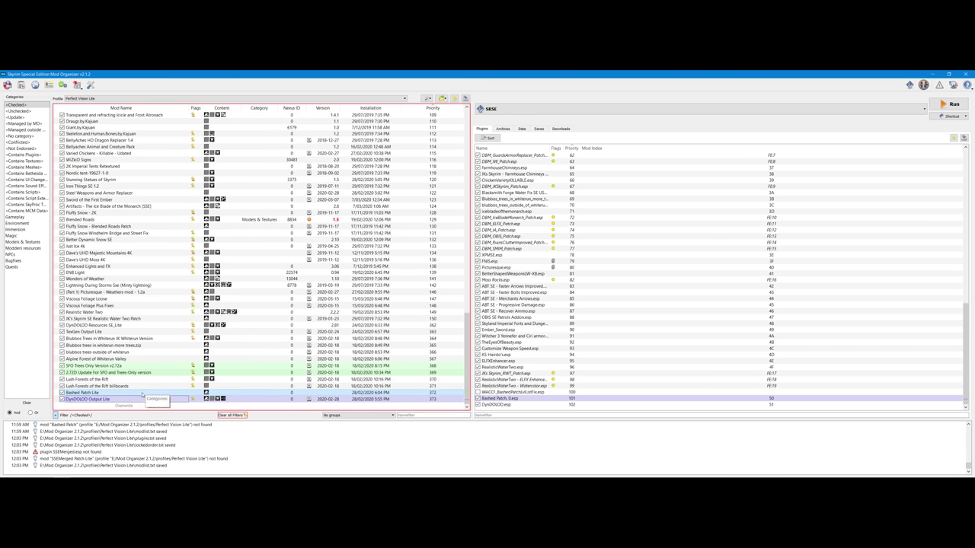
click(141, 393)
right_click(142, 394)
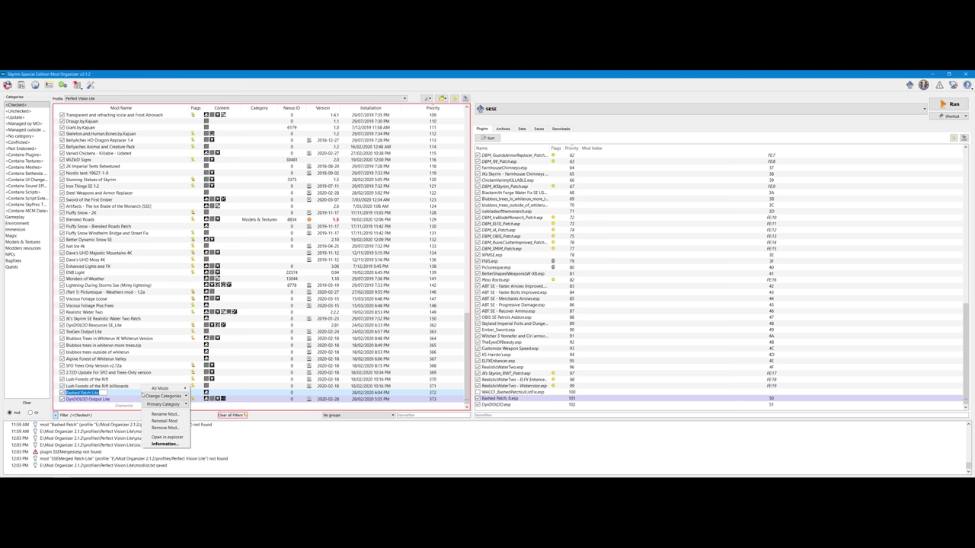
click(165, 428)
click(504, 282)
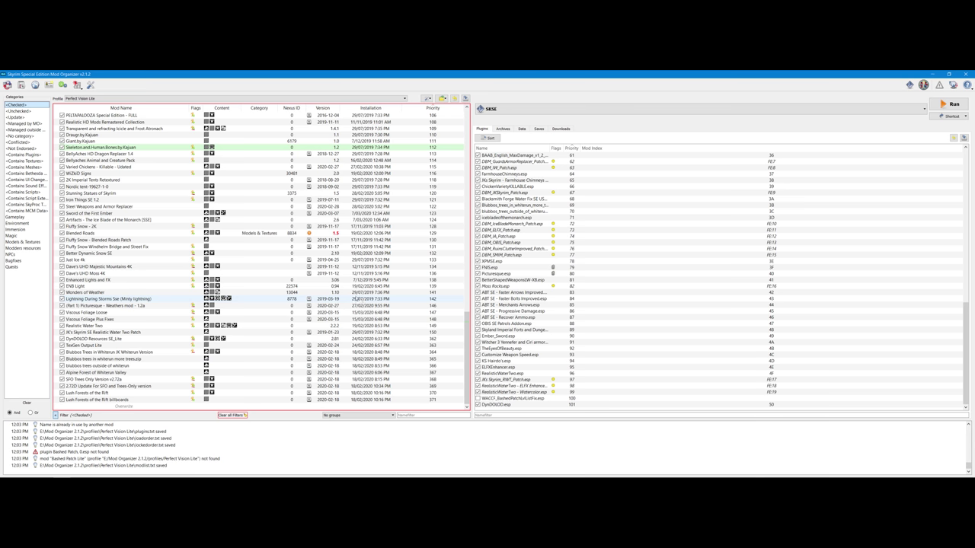
Disable the DynDOLOD Output Lite mod at the end of the mod list.
click(148, 379)
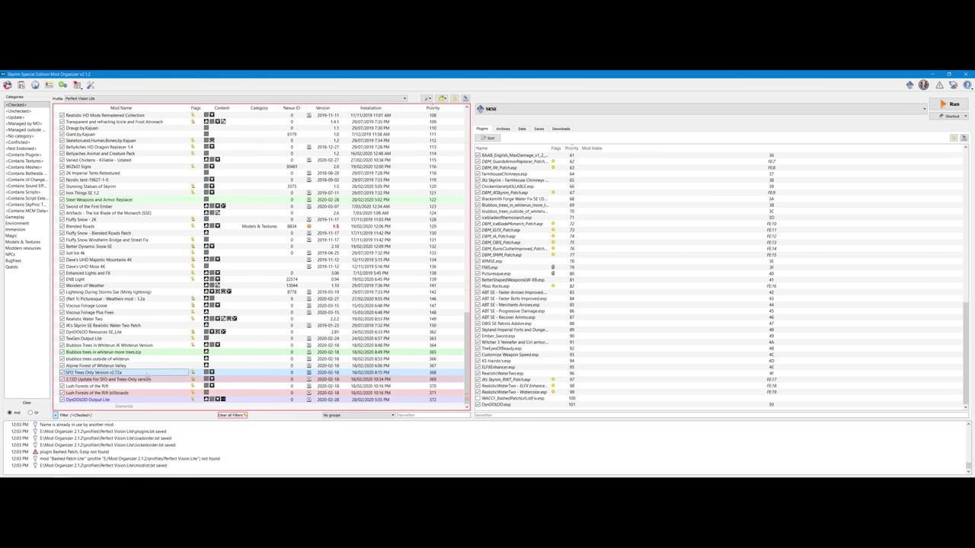
click(154, 400)
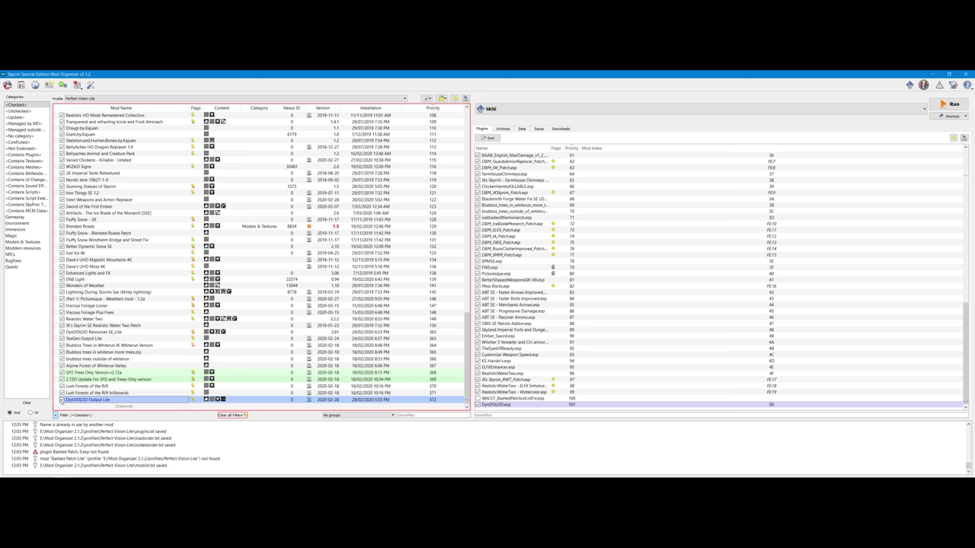
click(62, 399)
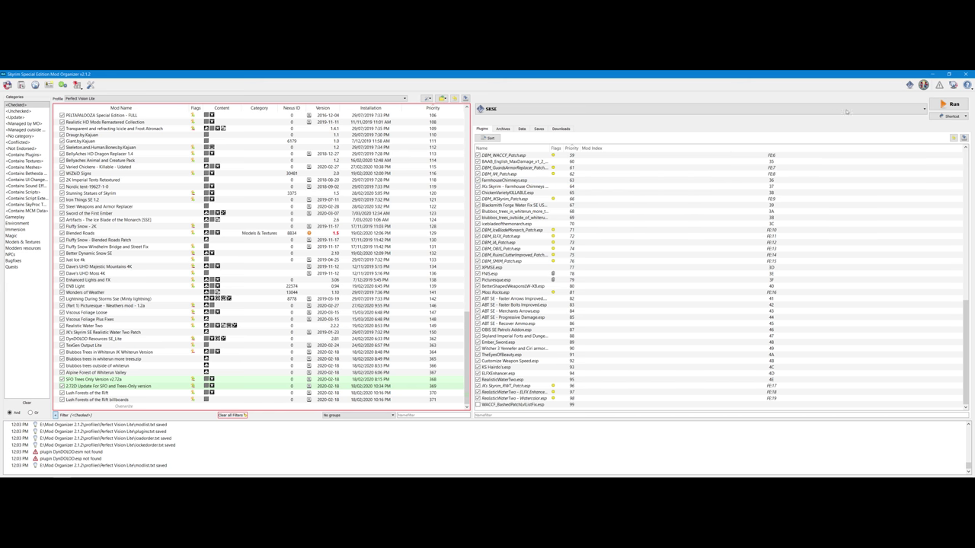
Choose SSEEdit as the executable and run it through Mod Organizer.
click(917, 109)
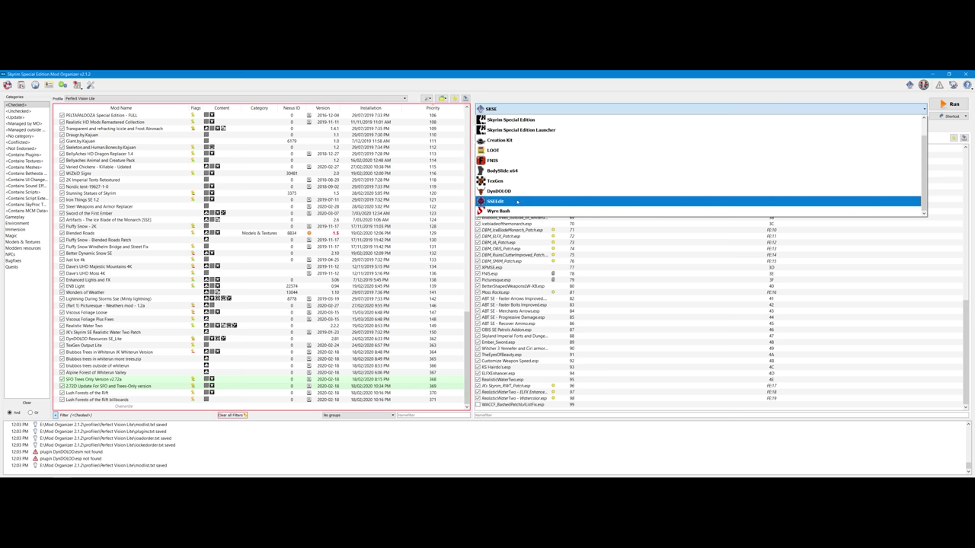
click(517, 202)
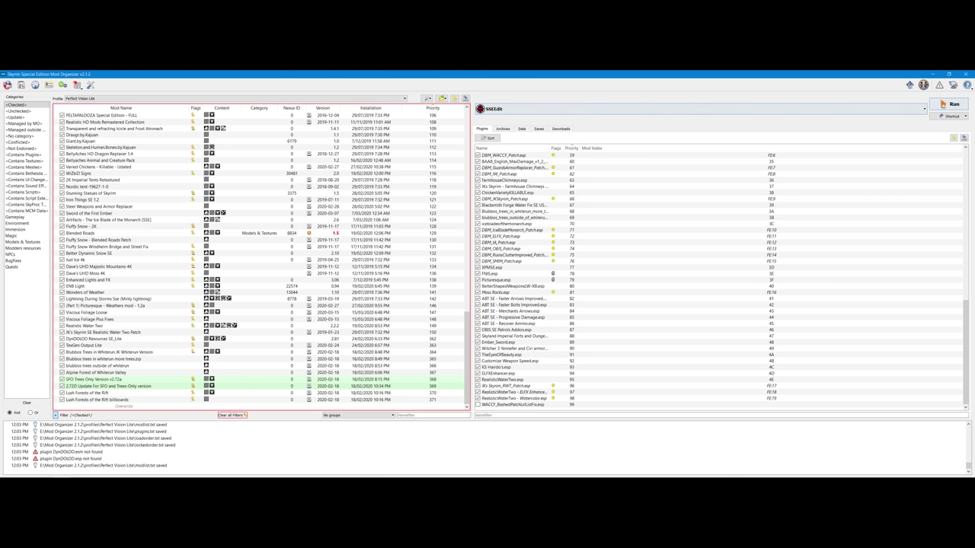
click(945, 106)
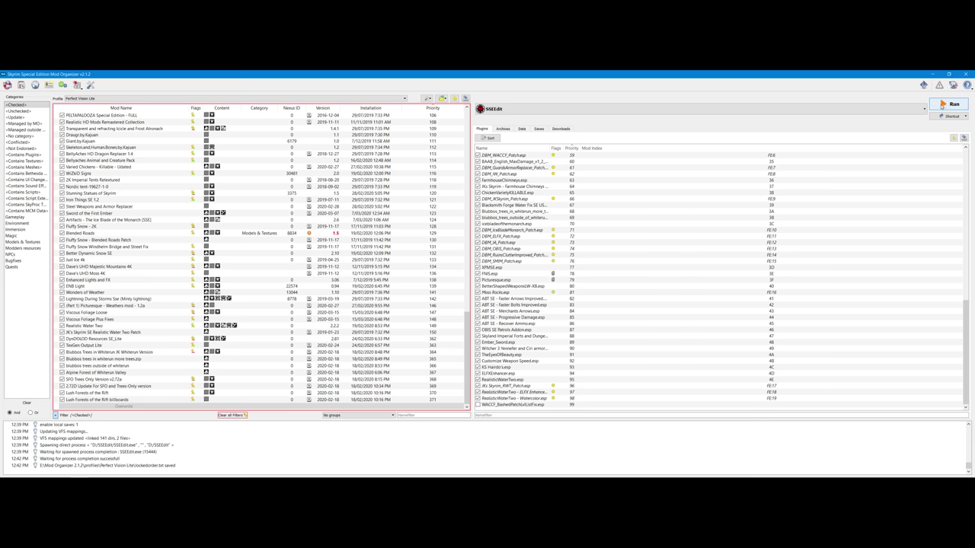
click(944, 105)
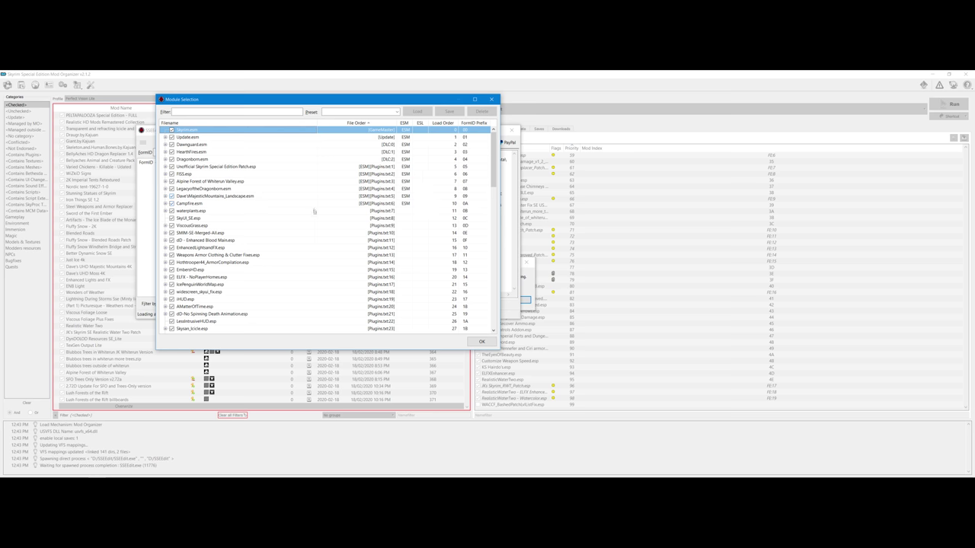
Review the module selection, load all the checked plugins, and accept the LegacyoftheDragonborn ModGroup for activation.
scroll(316, 221, down, 10)
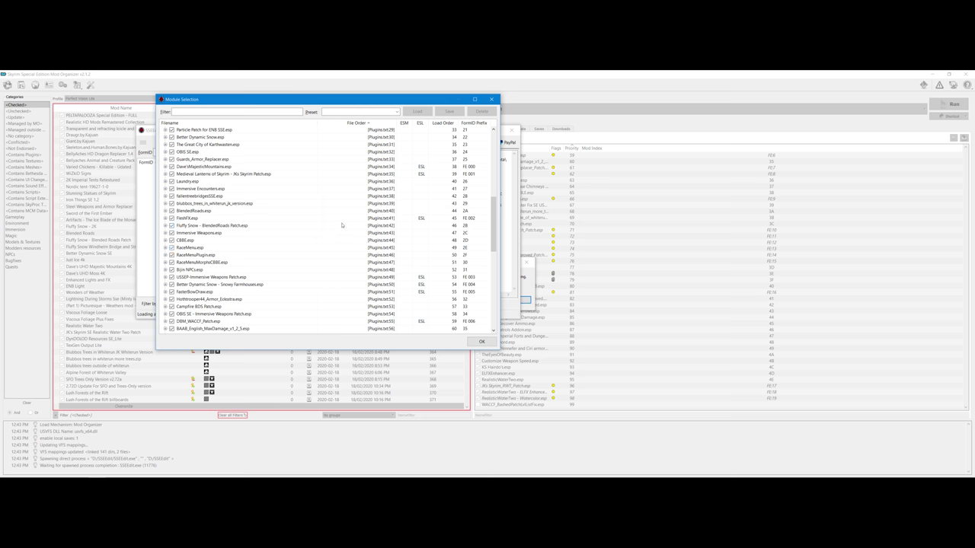
scroll(338, 217, down, 12)
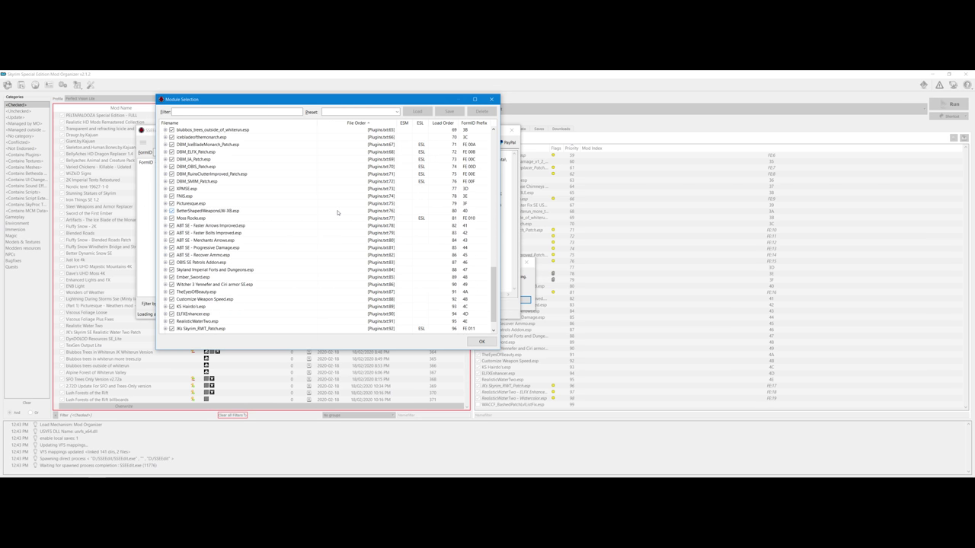
scroll(338, 213, up, 20)
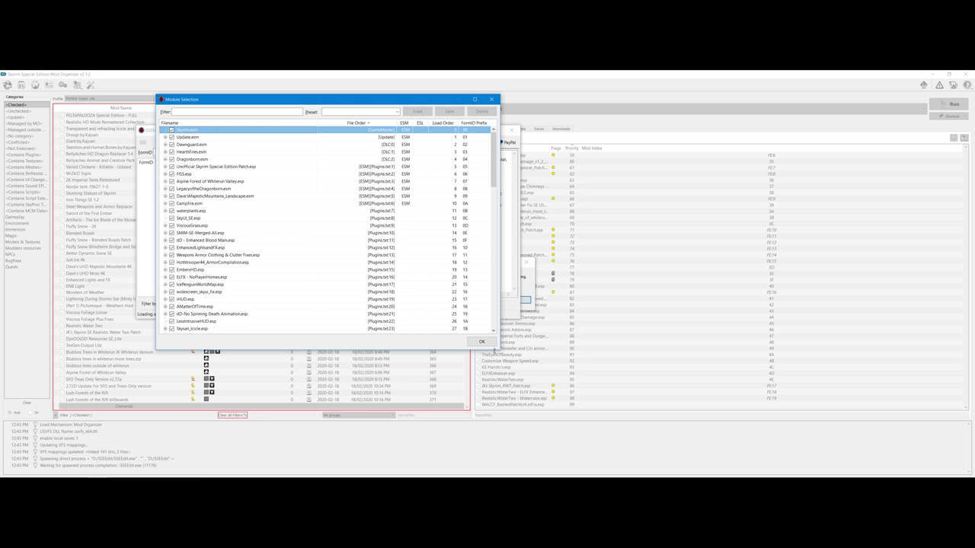
click(480, 344)
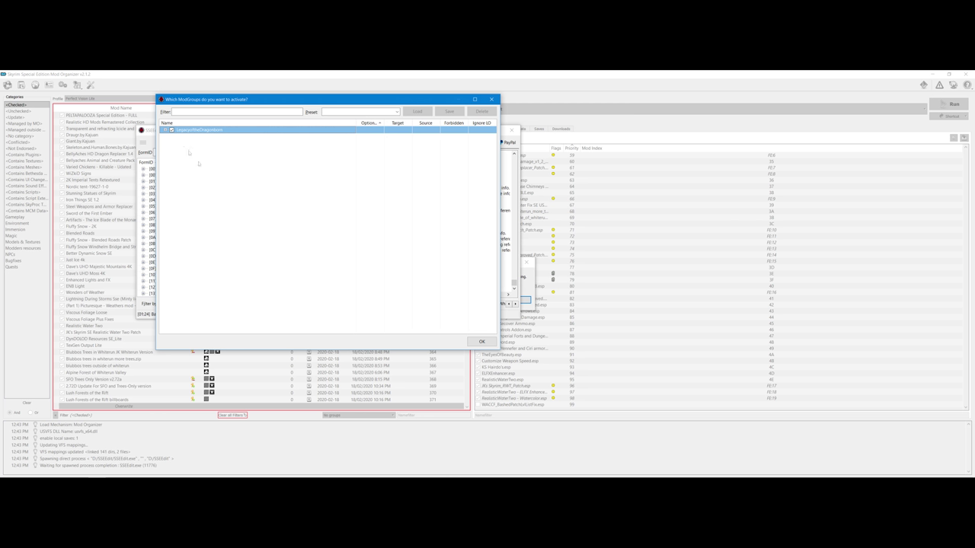
click(481, 342)
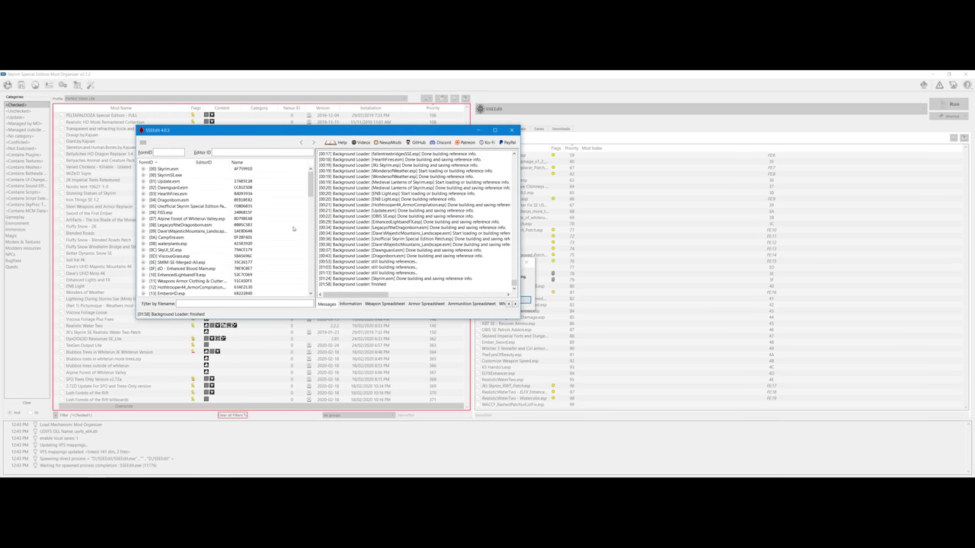
Open the available actions for OBIS SE Patrols Addon.esp near the end of the loaded plugin list.
scroll(282, 231, down, 15)
scroll(283, 230, down, 2)
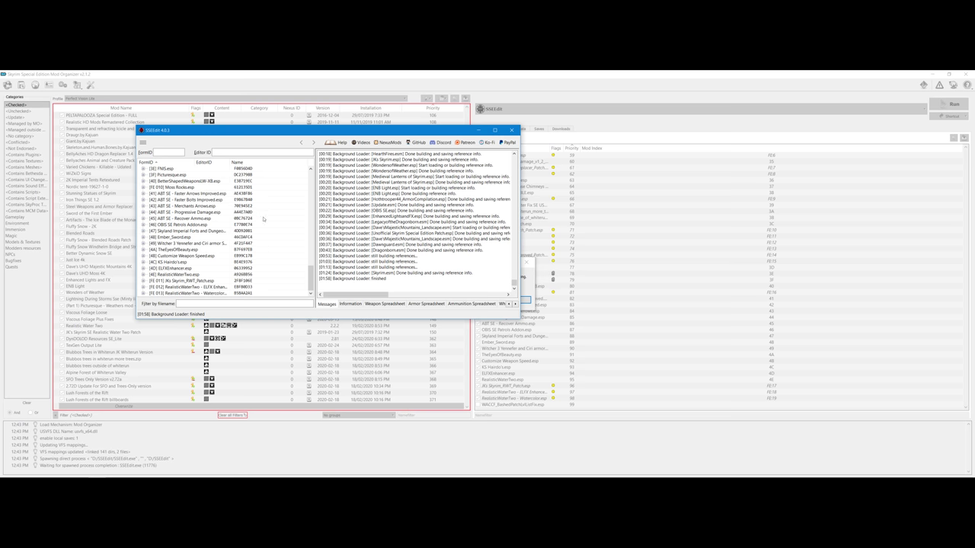
right_click(280, 229)
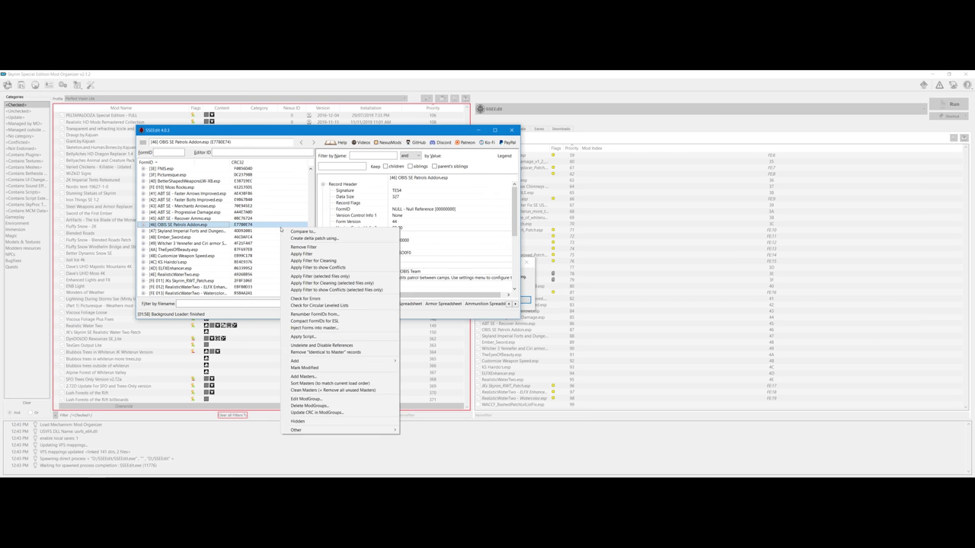